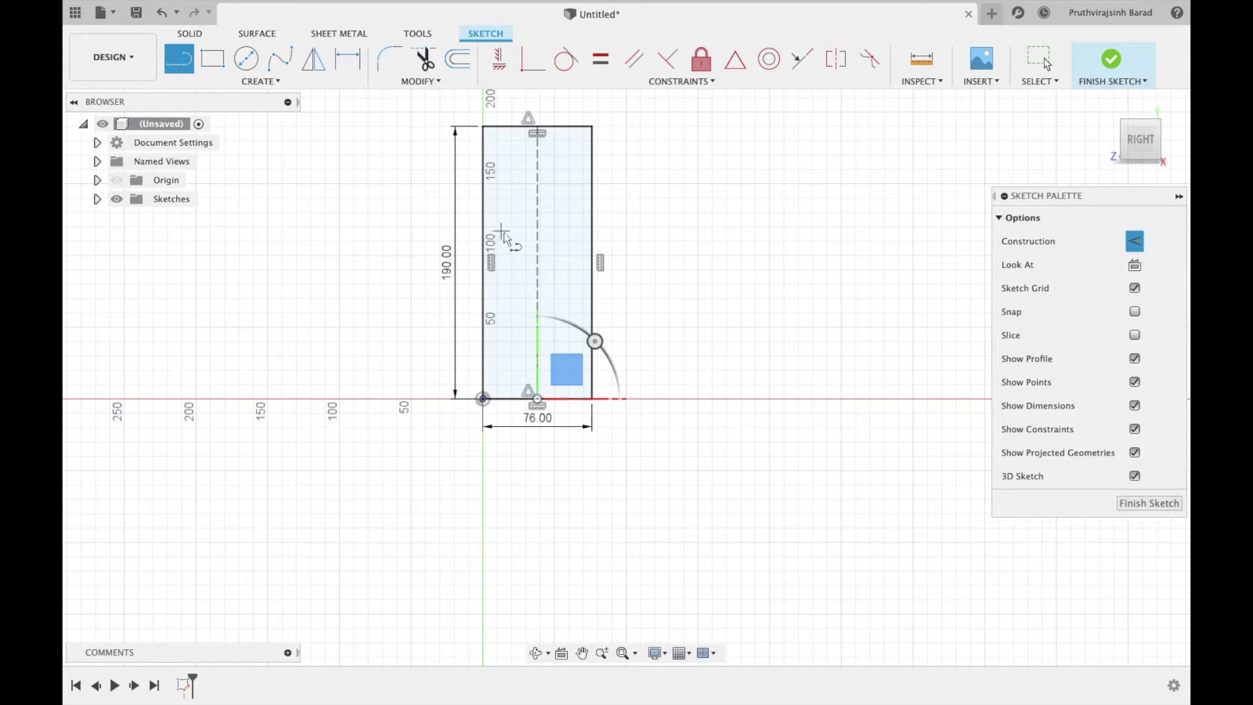
- Draw two 65 mm construction lines along the vertical centerline, one upward and one downward from the rectangle's centre
{"action": "left_click", "coordinate": [537, 262]}
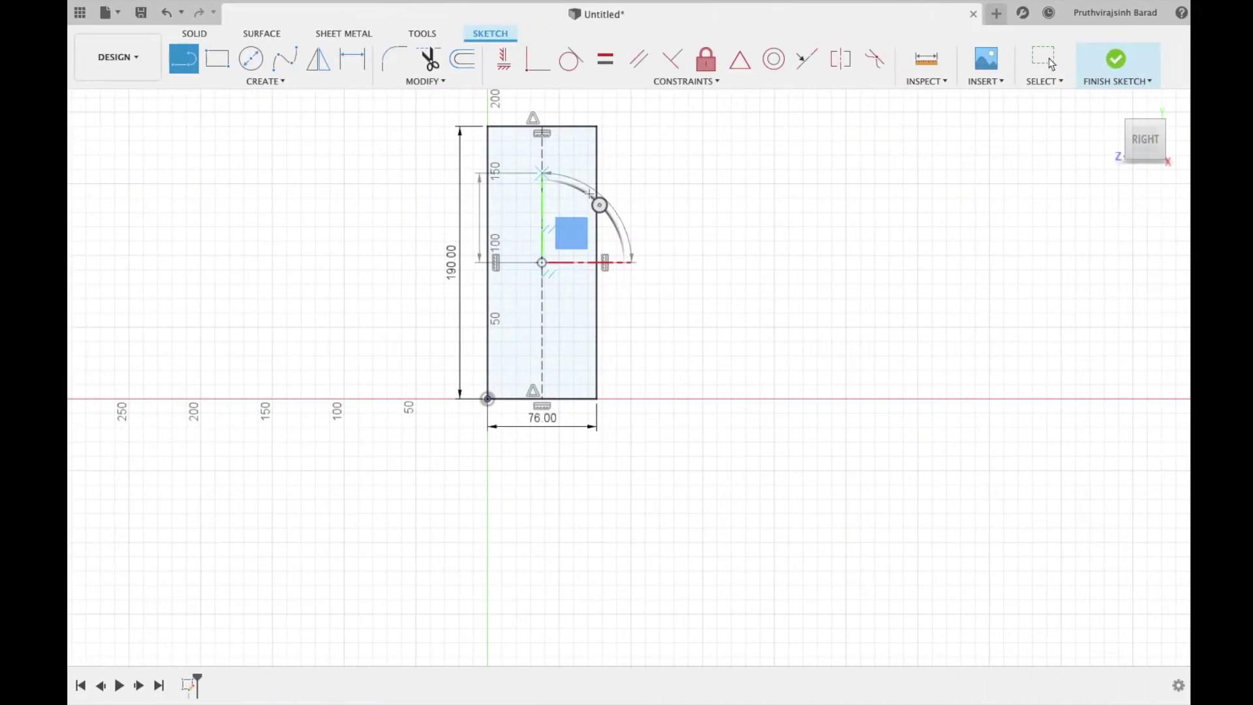
{"action": "type", "text": "65"}
{"action": "key", "text": "Return"}
{"action": "key", "text": "Escape"}
{"action": "key", "text": "l"}
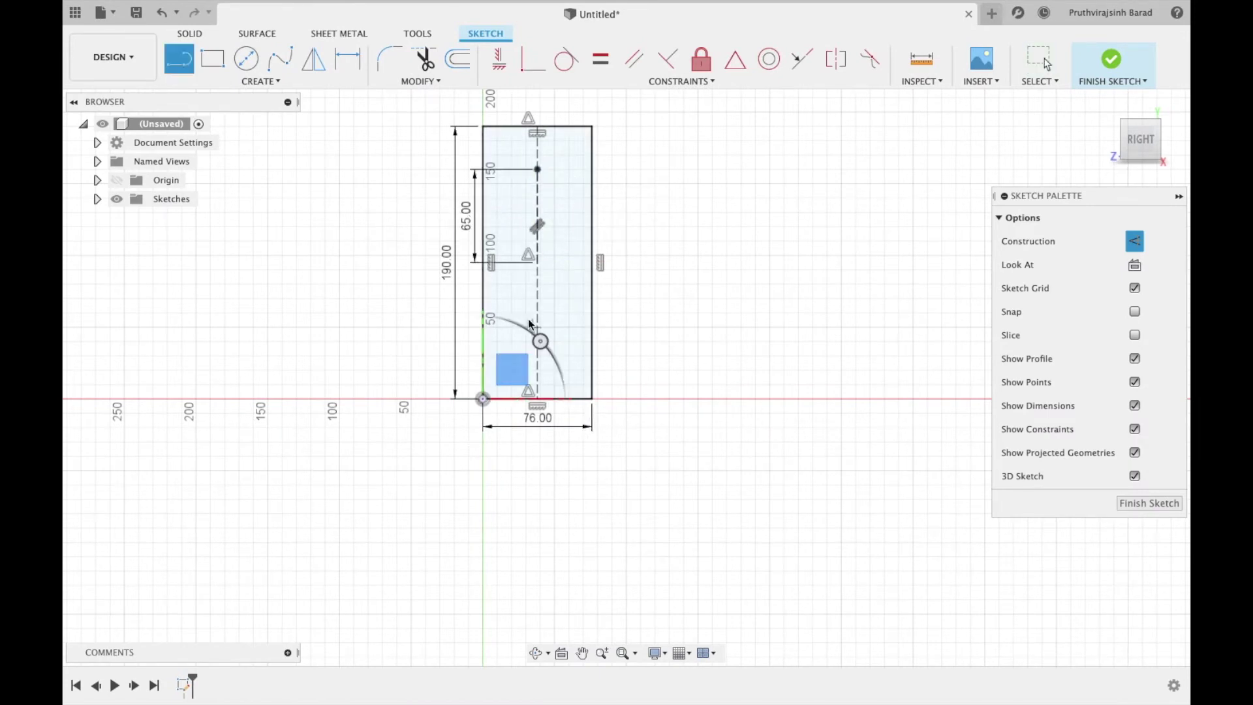
{"action": "left_click", "coordinate": [537, 262]}
{"action": "type", "text": "65"}
{"action": "key", "text": "Return"}
- Draw a 28.5 mm diameter circle as normal geometry, centred on the end of the upper 65 mm line
{"action": "key", "text": "c"}
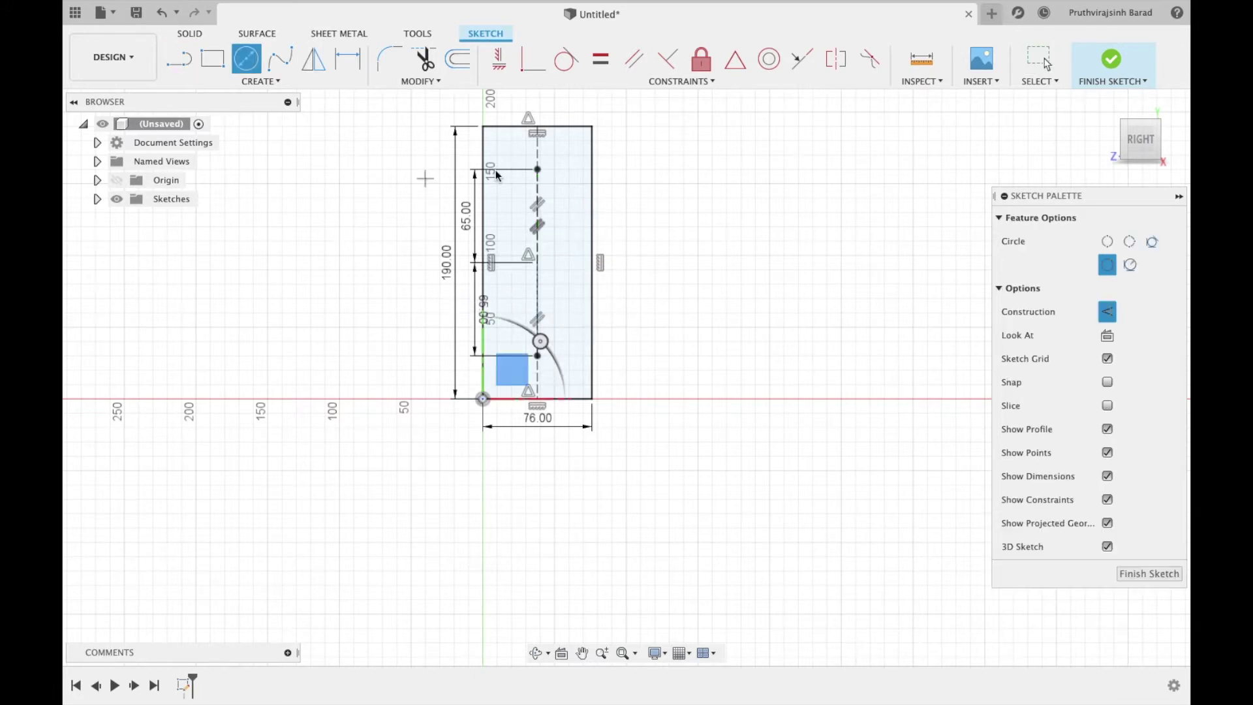
{"action": "left_click", "coordinate": [537, 171]}
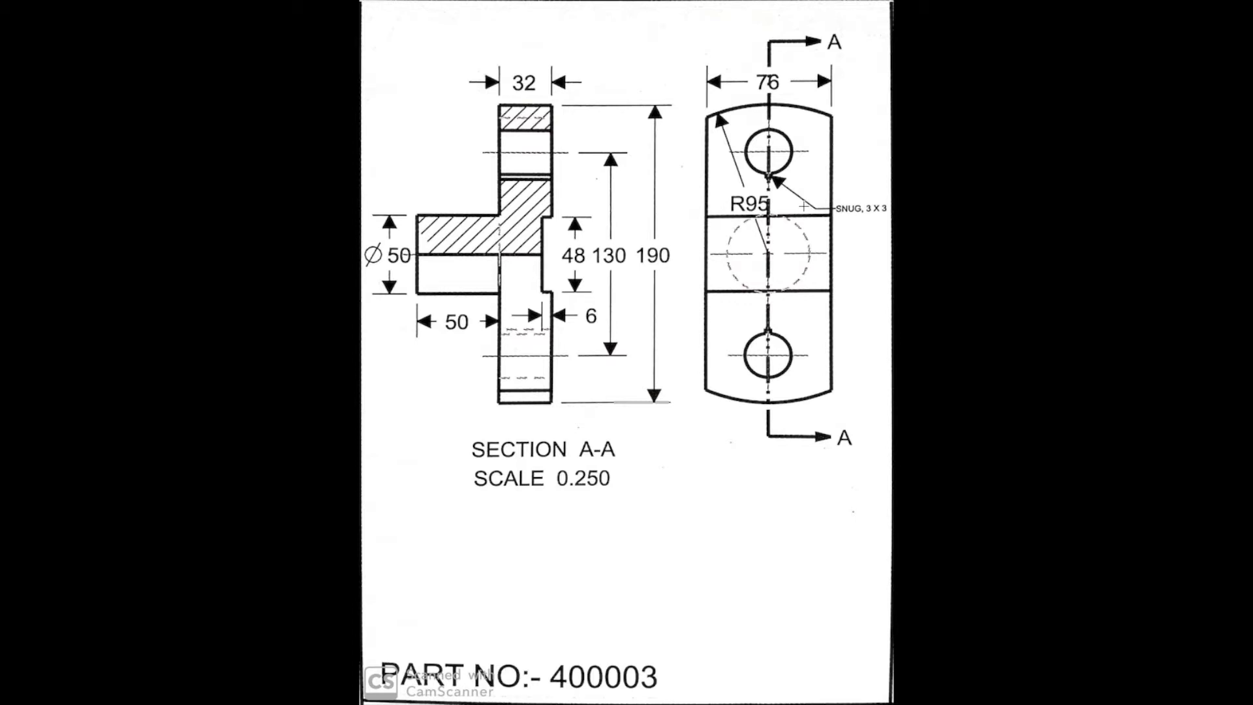
{"action": "key", "text": "ctrl+Right"}
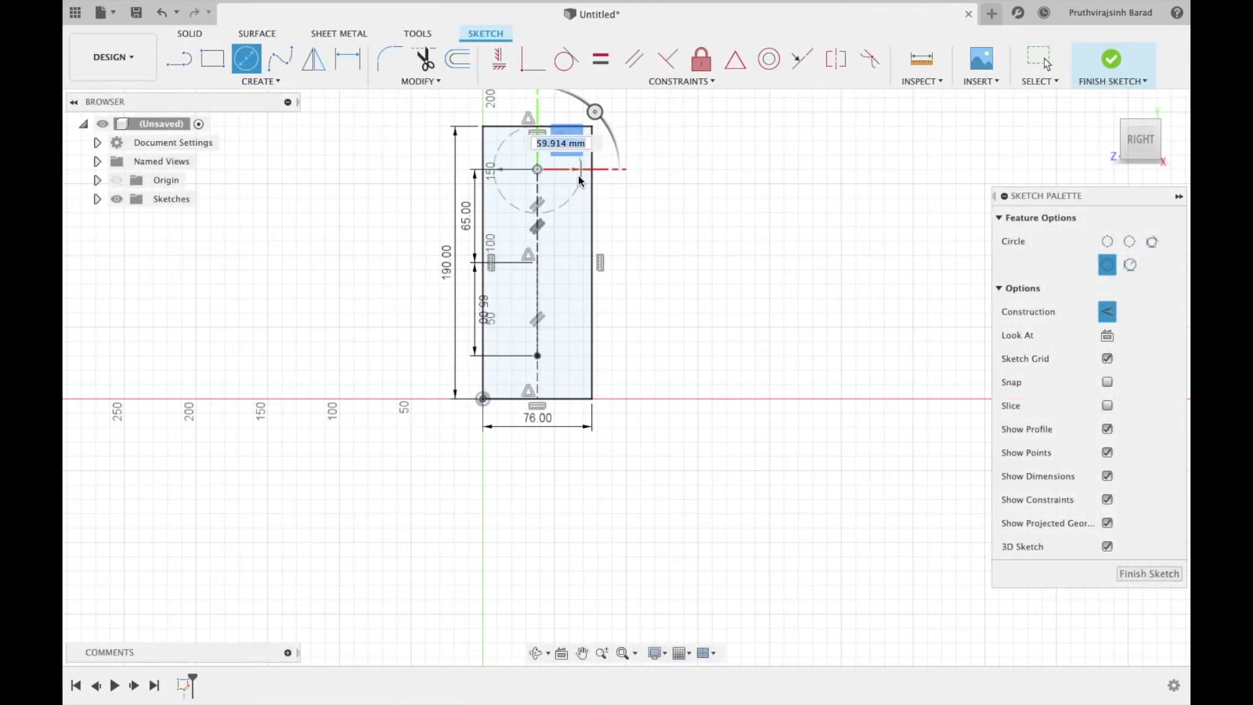
{"action": "left_click", "coordinate": [1107, 311]}
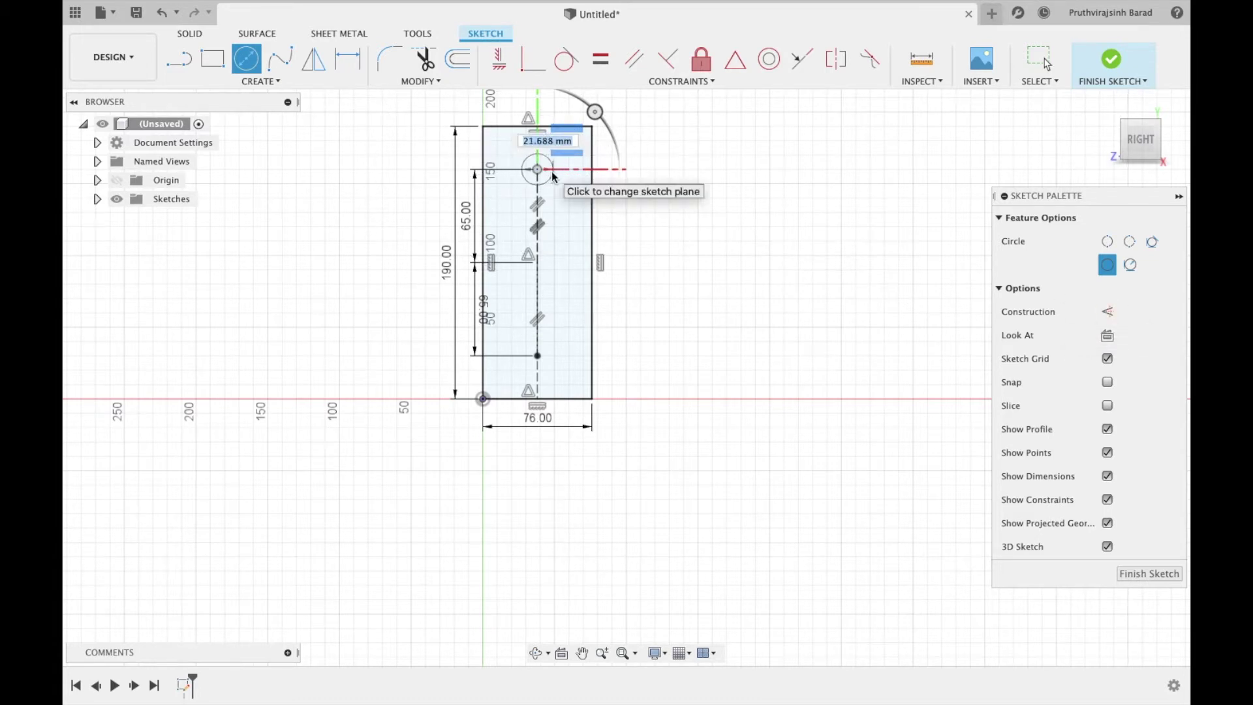
{"action": "type", "text": "5"}
{"action": "key", "text": "Return"}
{"action": "key", "text": "Escape"}
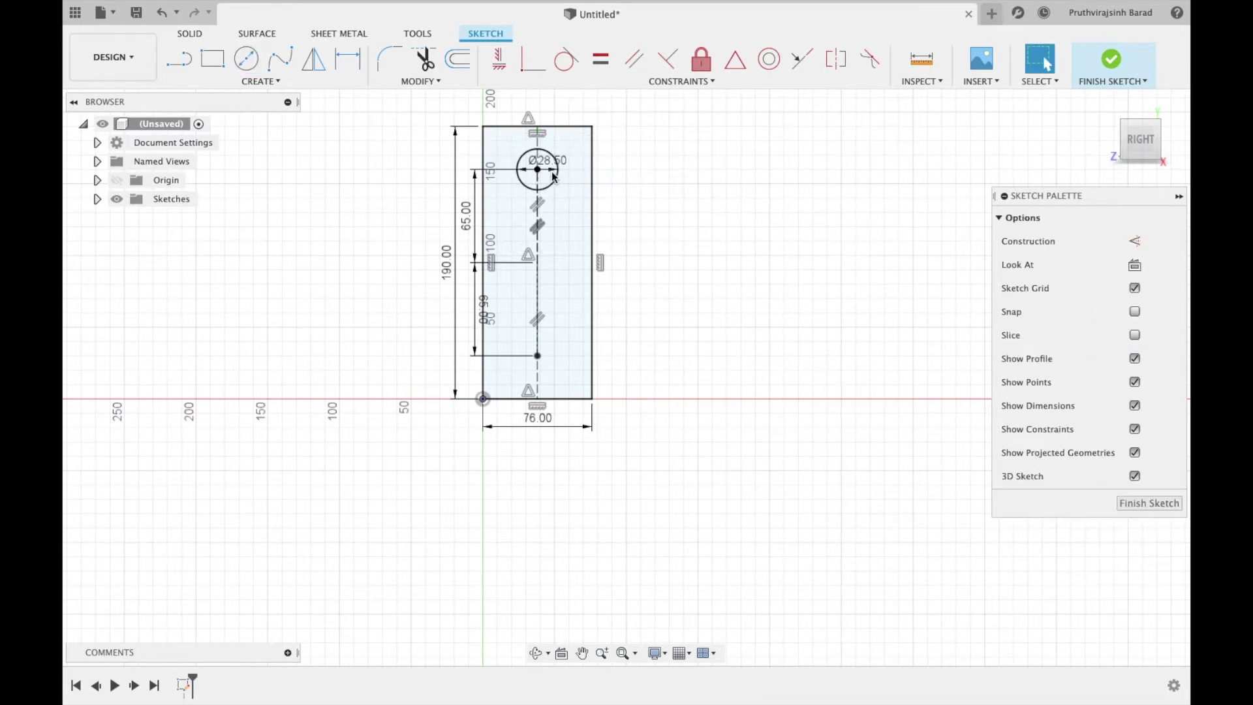
- Draw a 28.5 mm diameter circle centred on the end of the lower 65 mm line
{"action": "left_click", "coordinate": [539, 359]}
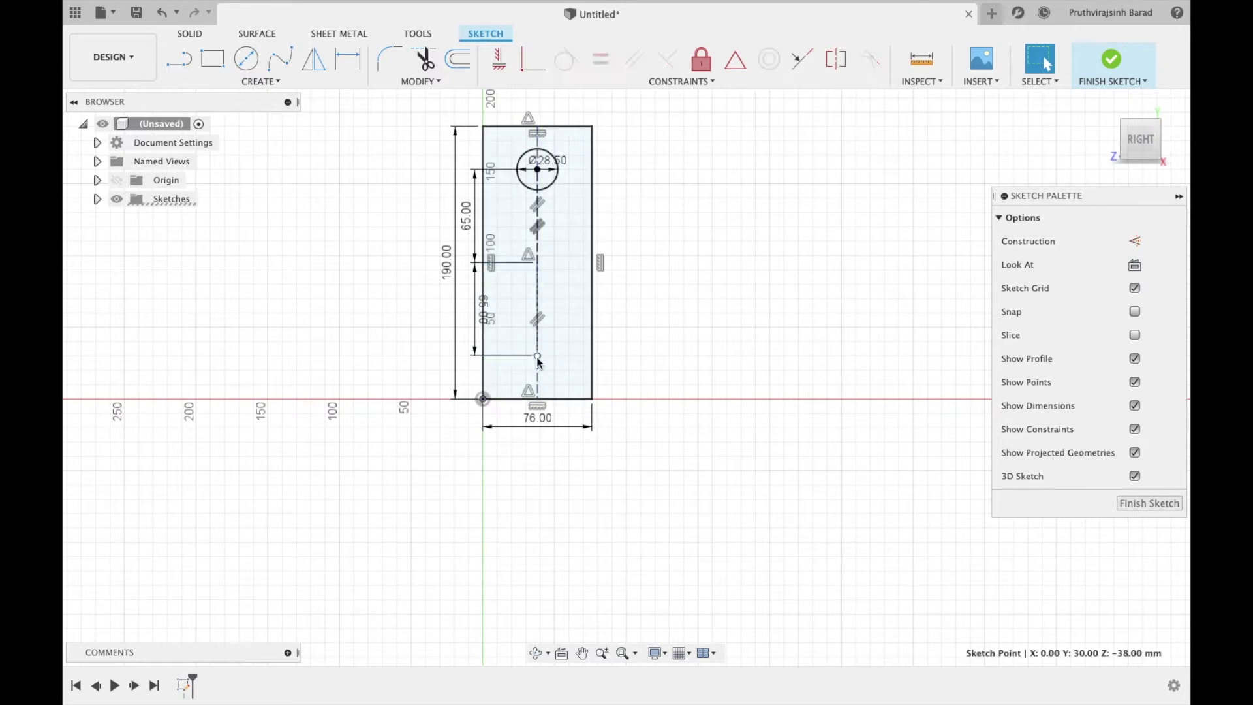
{"action": "key", "text": "c"}
{"action": "left_click", "coordinate": [539, 359]}
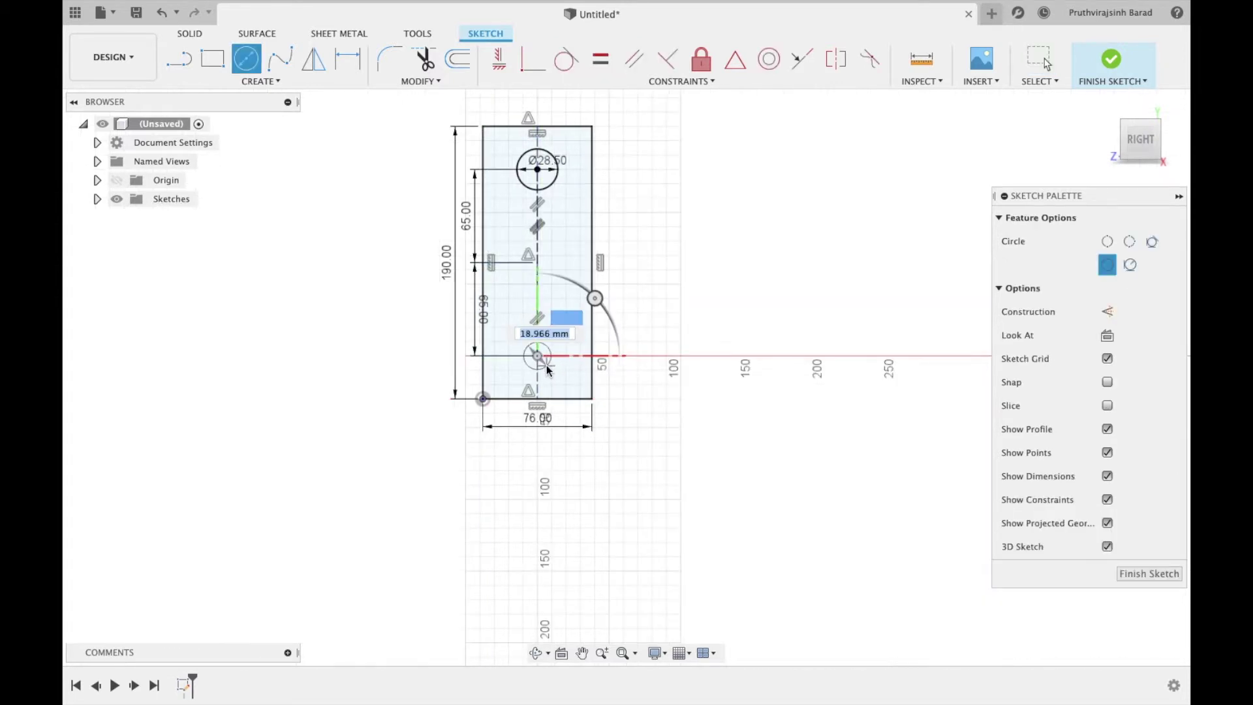
{"action": "type", "text": "2"}
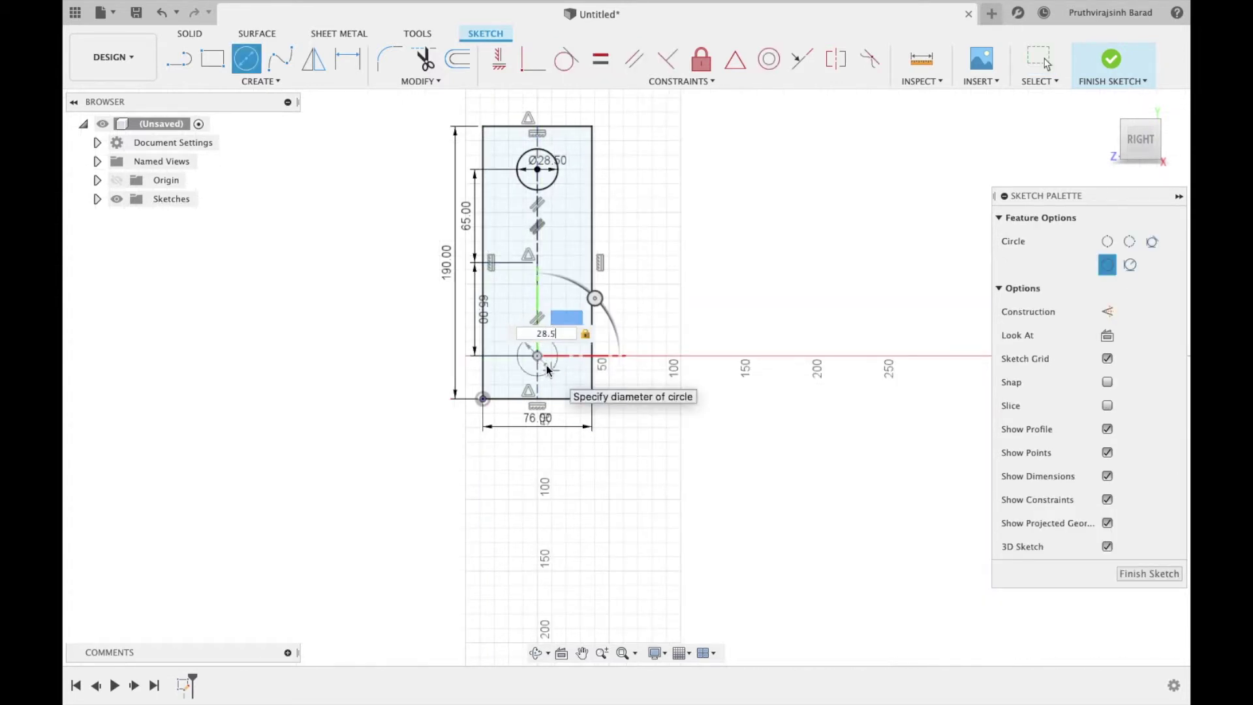
{"action": "type", "text": "8.5"}
{"action": "key", "text": "Return"}
{"action": "key", "text": "Escape"}
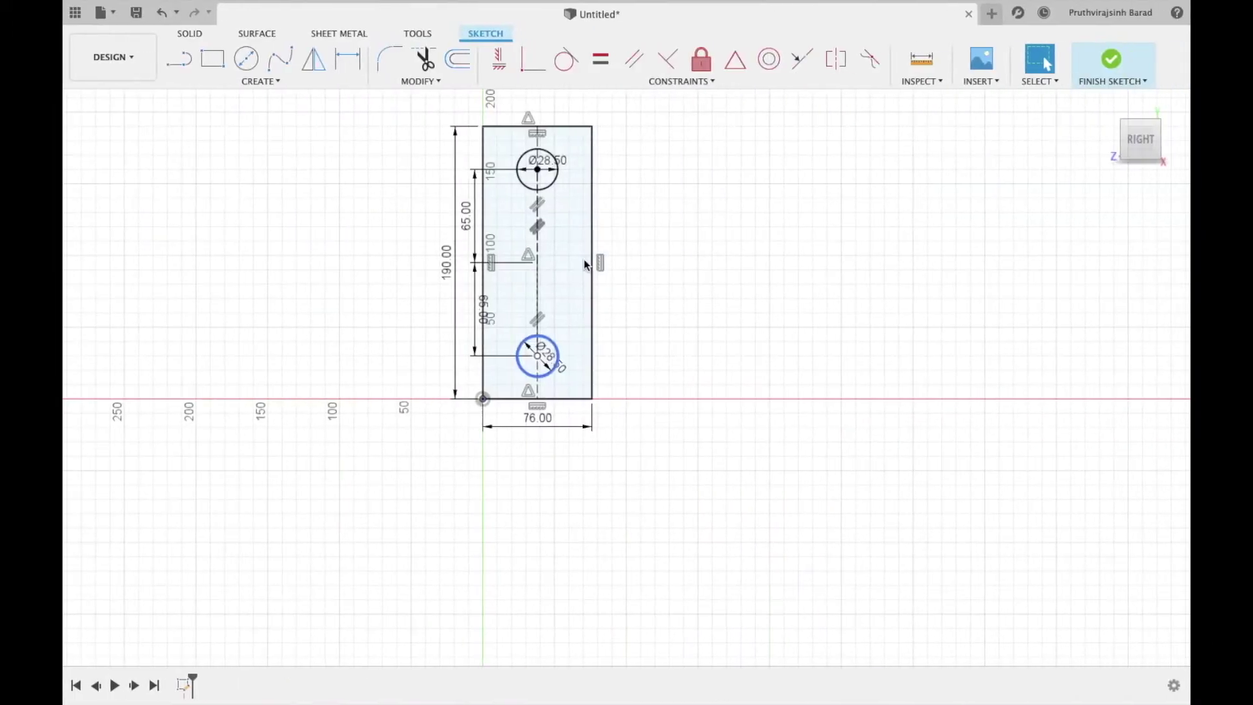
- Draw a 50 mm diameter circle at the centre of the rectangle
{"action": "key", "text": "c"}
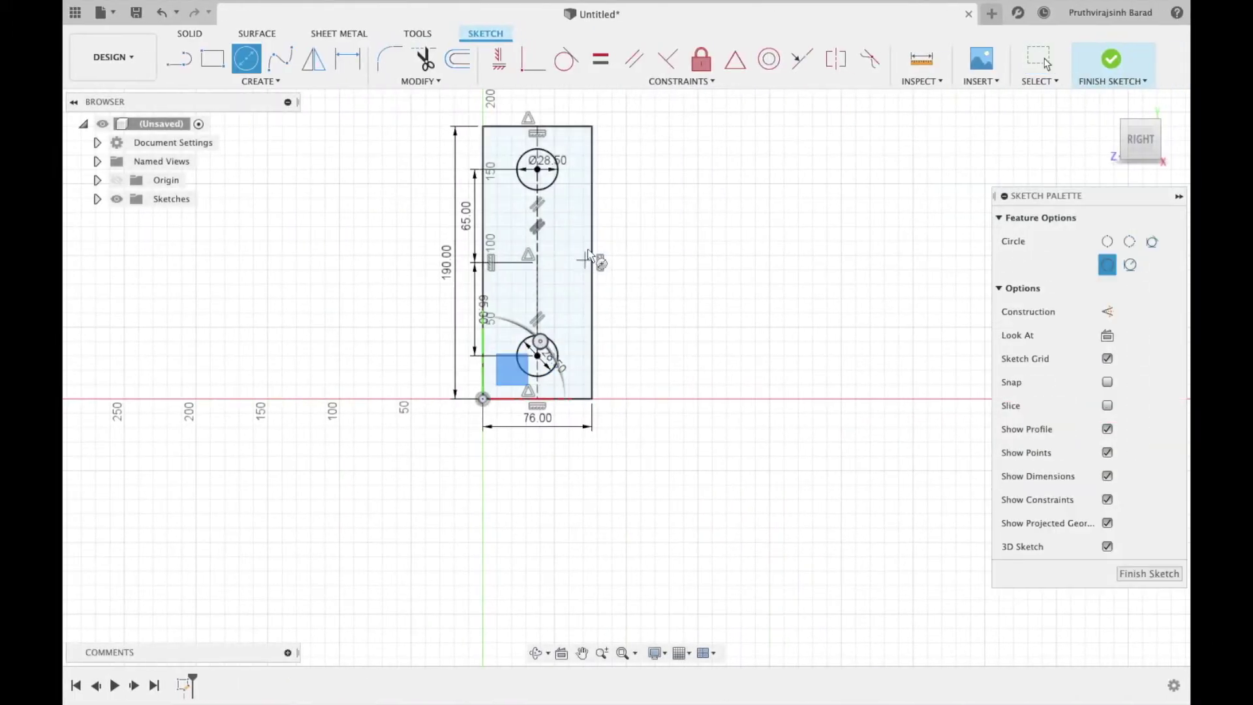
{"action": "left_click", "coordinate": [537, 262]}
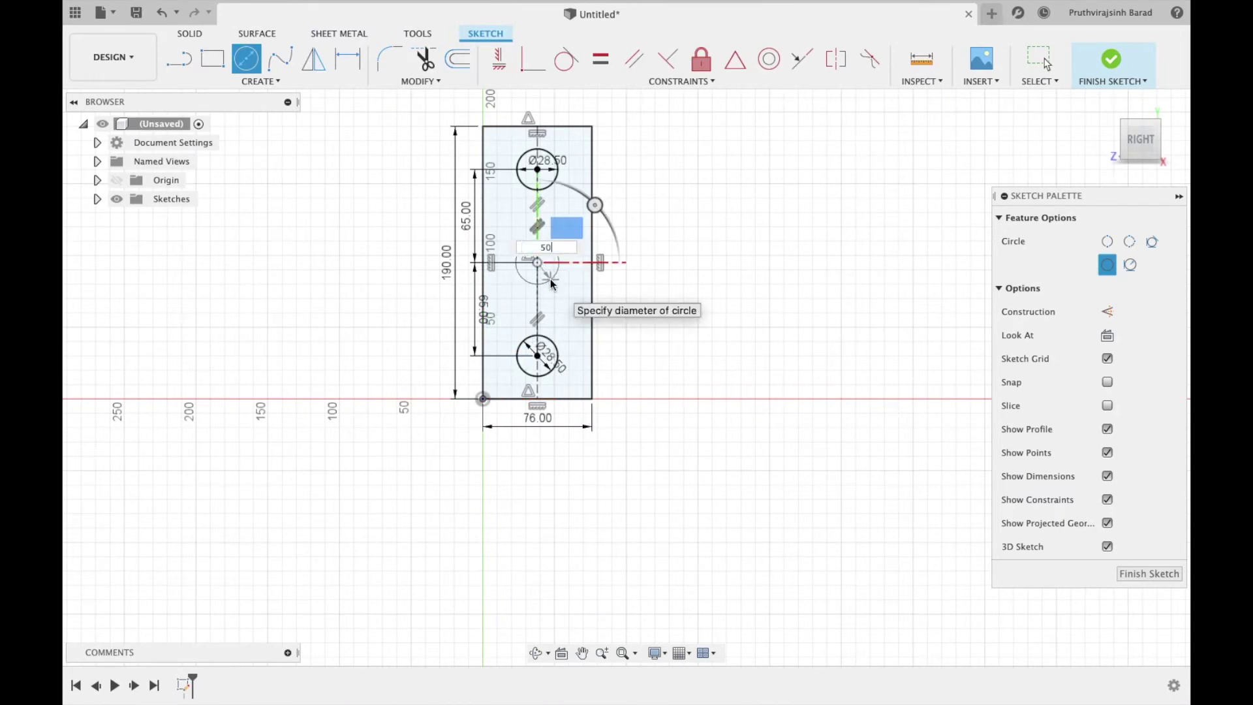
{"action": "type", "text": "50"}
{"action": "key", "text": "Return"}
{"action": "key", "text": "Escape"}
- Draw a 190 mm diameter construction circle from the rectangle's centre, reaching the midpoint of its bottom edge
{"action": "key", "text": "c"}
{"action": "left_click", "coordinate": [1107, 311]}
{"action": "left_click", "coordinate": [538, 263]}
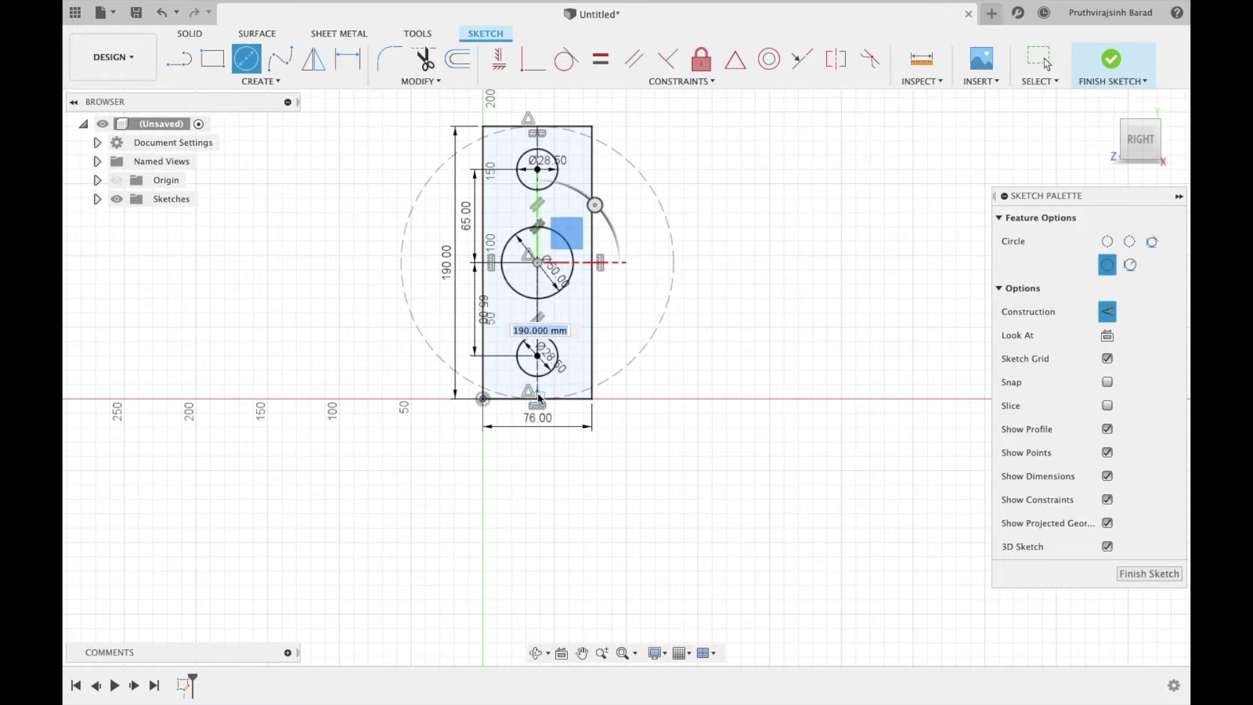
{"action": "left_click", "coordinate": [537, 399]}
{"action": "key", "text": "Escape"}
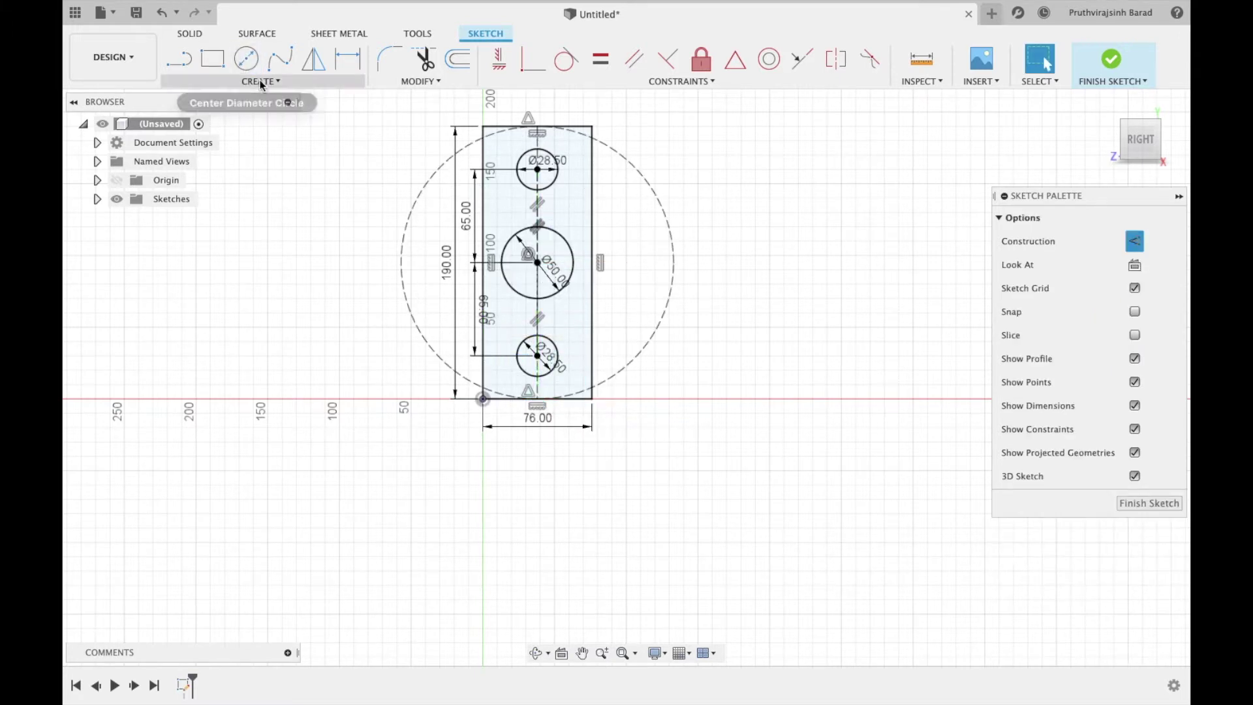
- Try to draw a center-point arc in construction mode between the rectangle's side edges, along the top of the 190 mm circle
{"action": "left_click", "coordinate": [261, 81]}
{"action": "mouse_move", "coordinate": [266, 149]}
{"action": "left_click", "coordinate": [414, 166]}
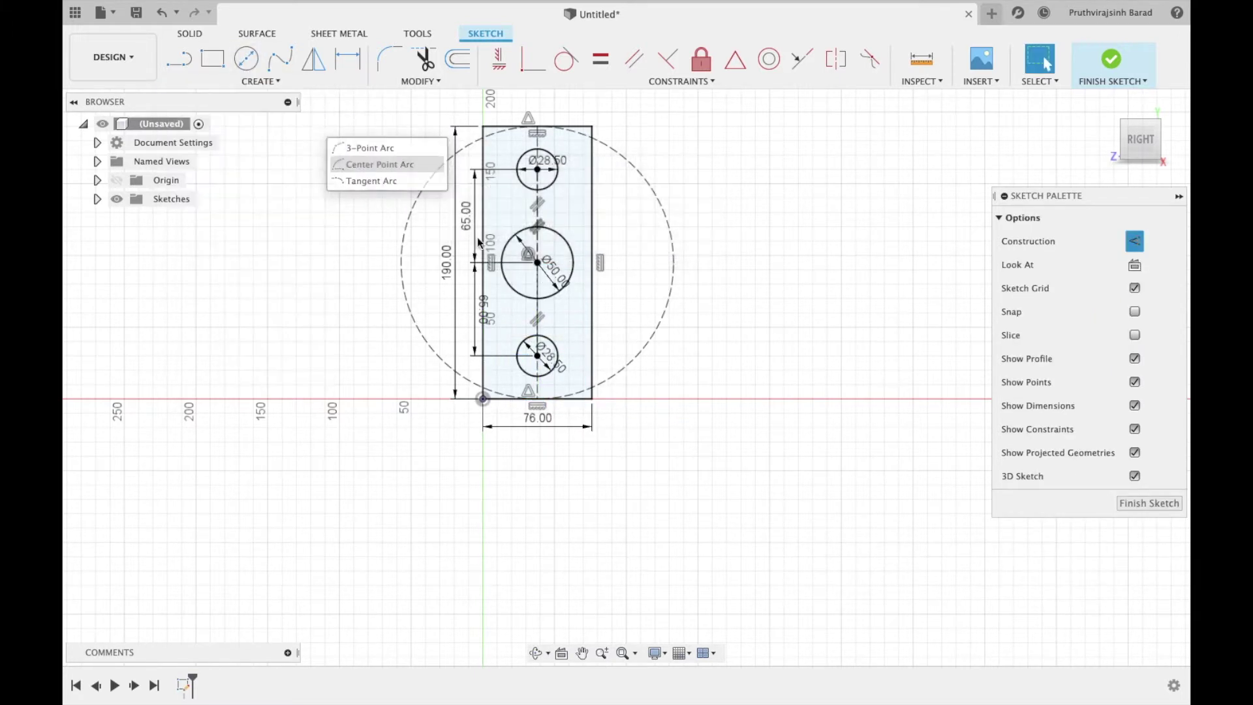
{"action": "left_click", "coordinate": [537, 263]}
{"action": "left_click", "coordinate": [483, 137]}
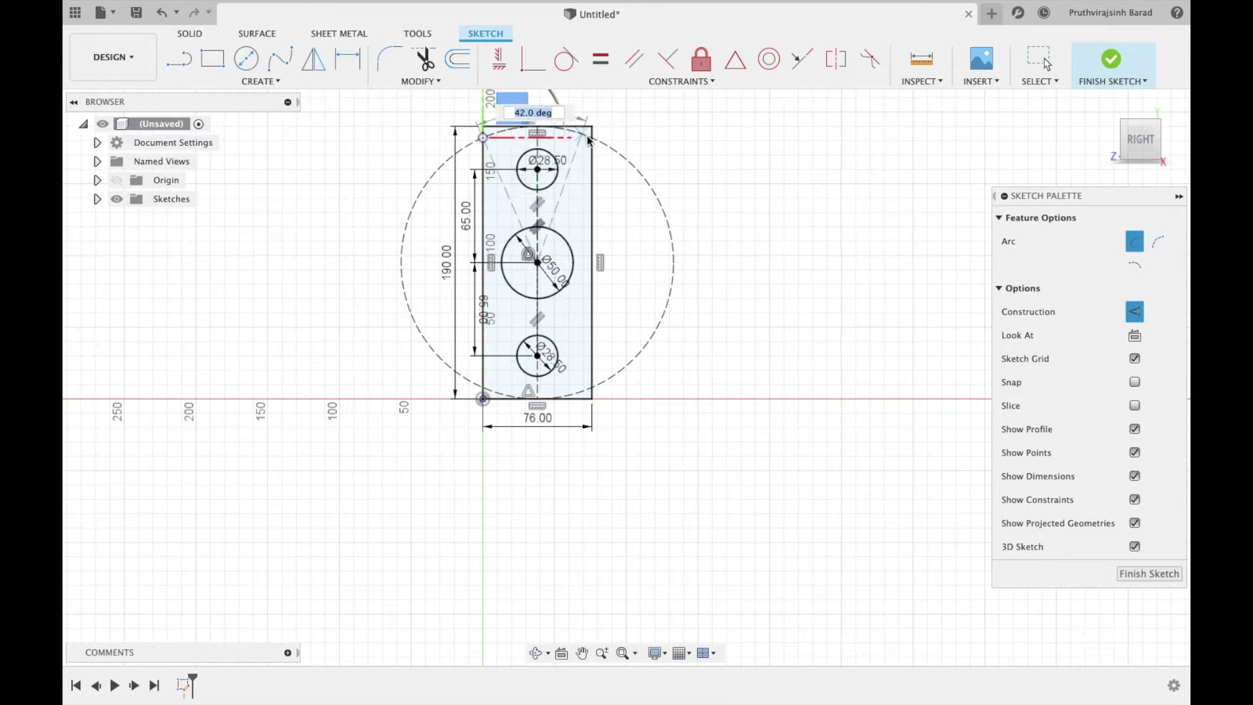
{"action": "left_click", "coordinate": [592, 138]}
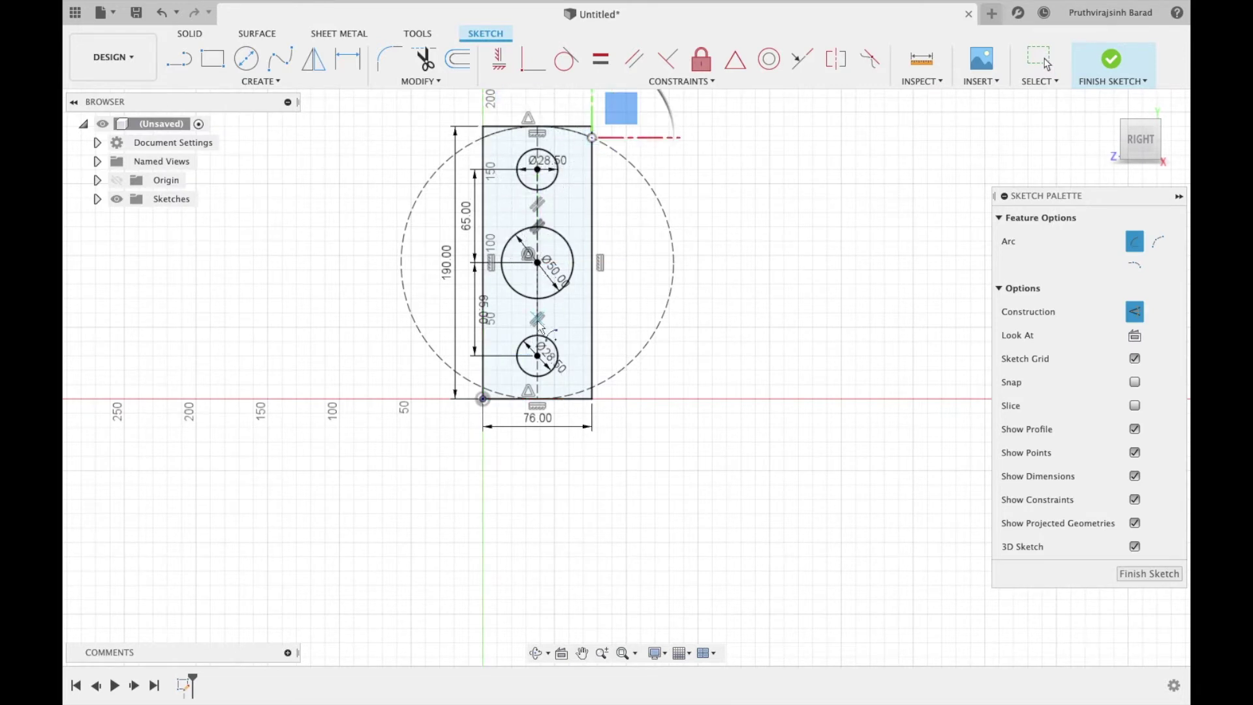
{"action": "key", "text": "Escape"}
{"action": "left_click", "coordinate": [497, 133]}
{"action": "left_click", "coordinate": [646, 167]}
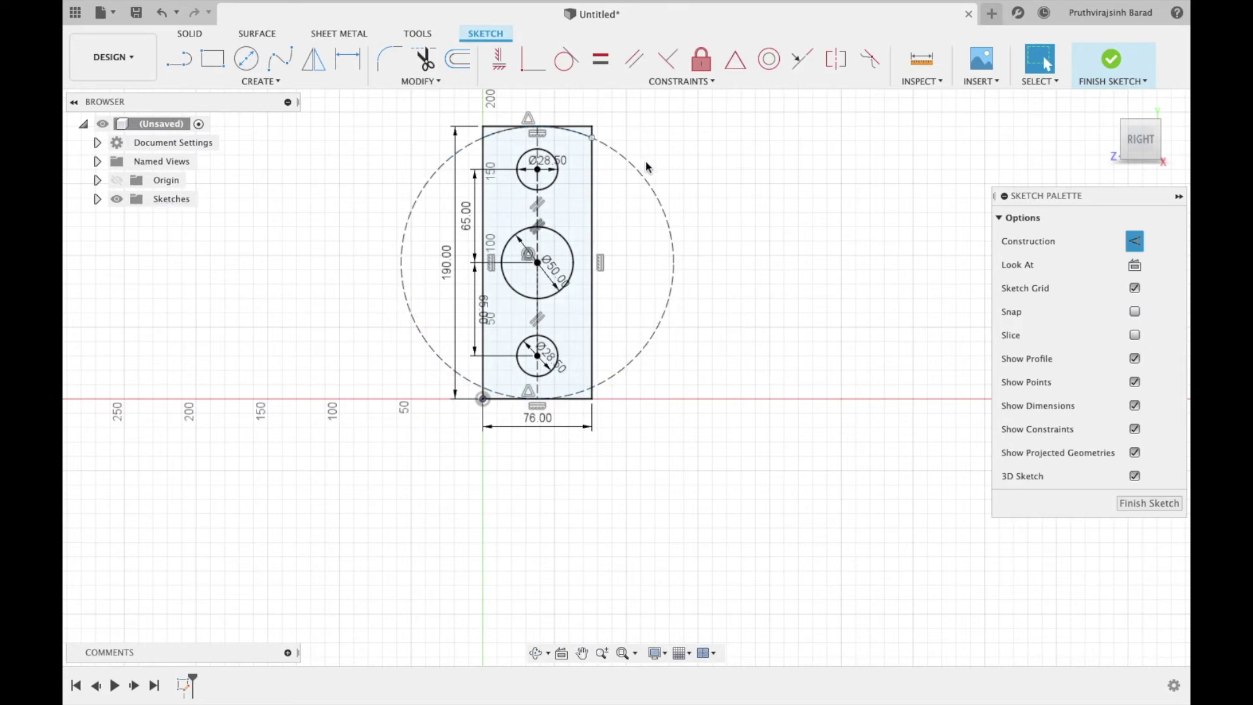
{"action": "left_click", "coordinate": [267, 80]}
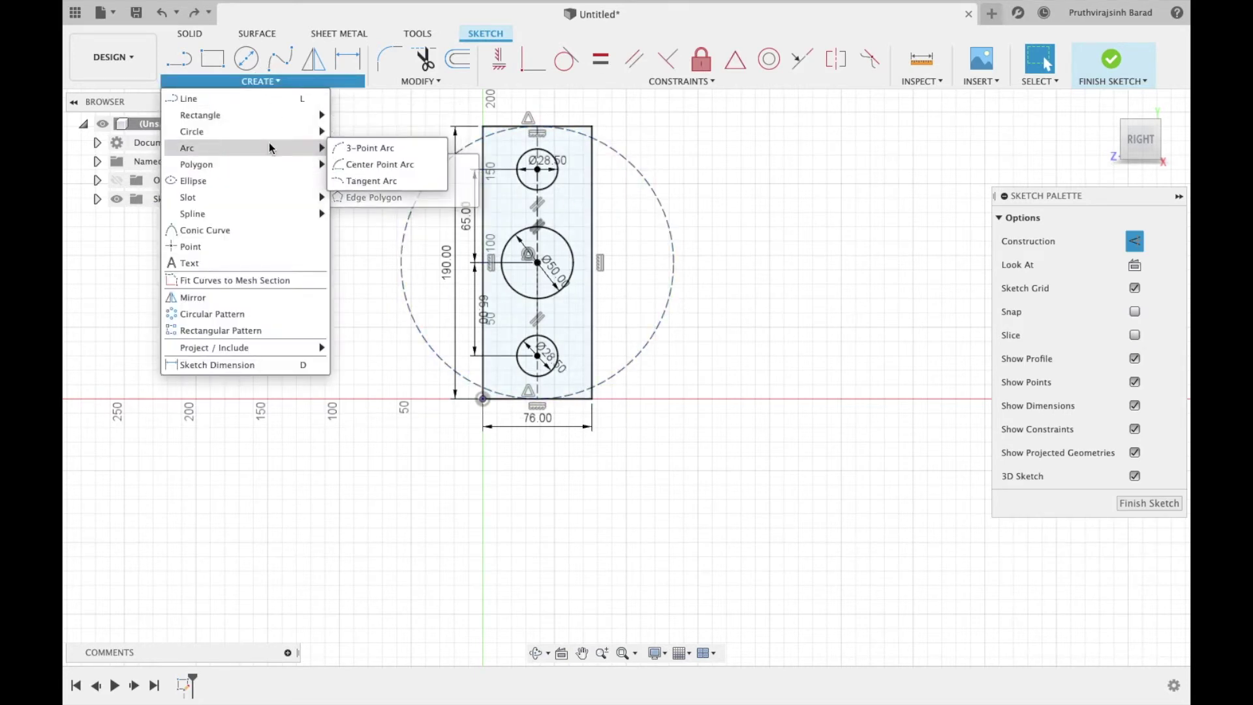
{"action": "left_click", "coordinate": [365, 164]}
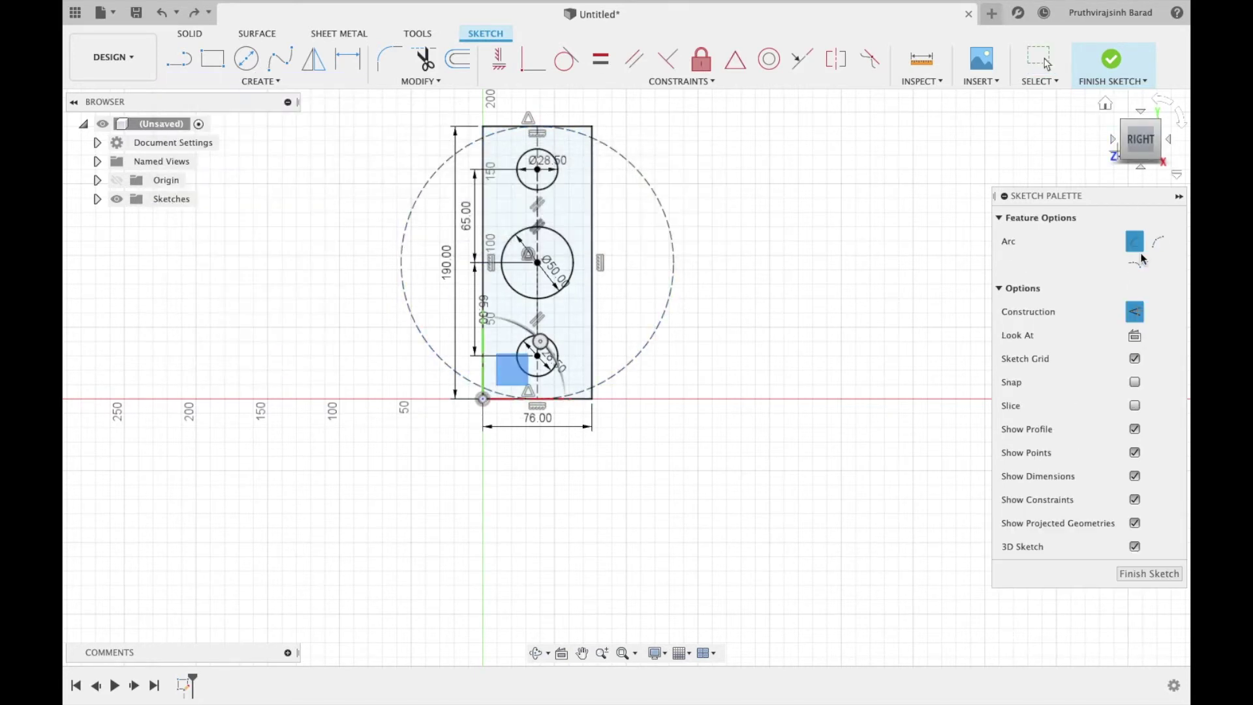
{"action": "left_click", "coordinate": [530, 245]}
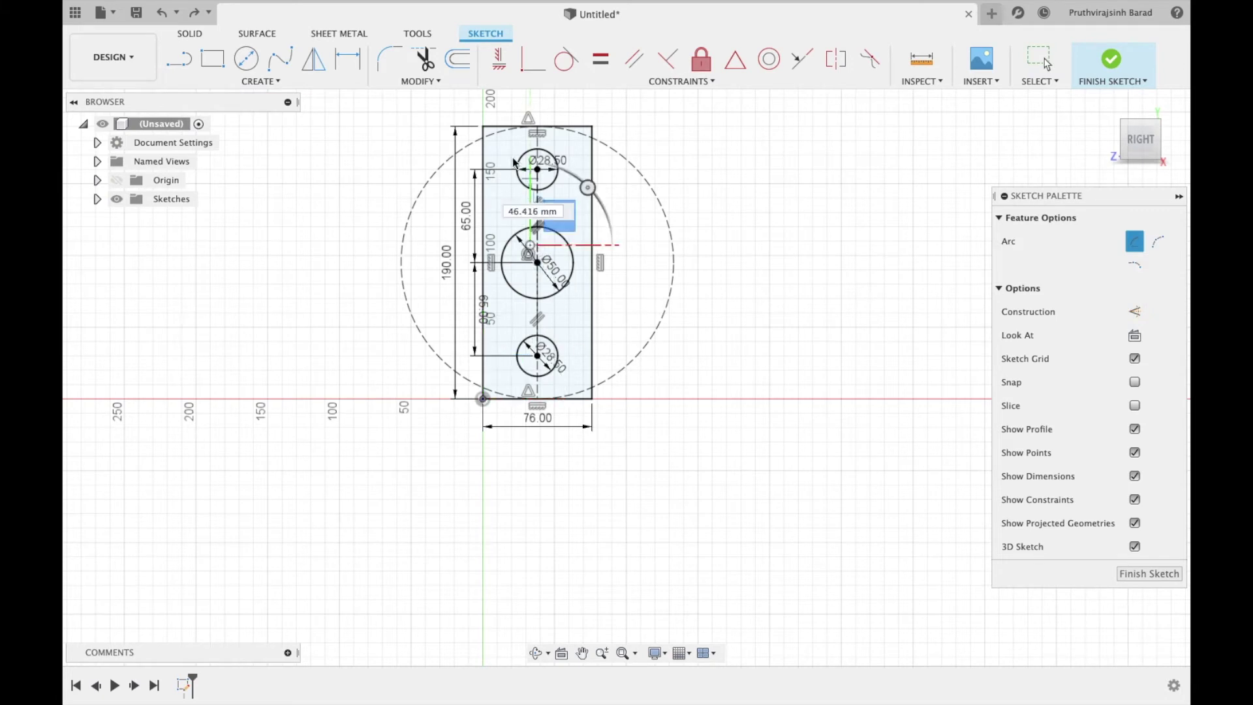
{"action": "key", "text": "Escape"}
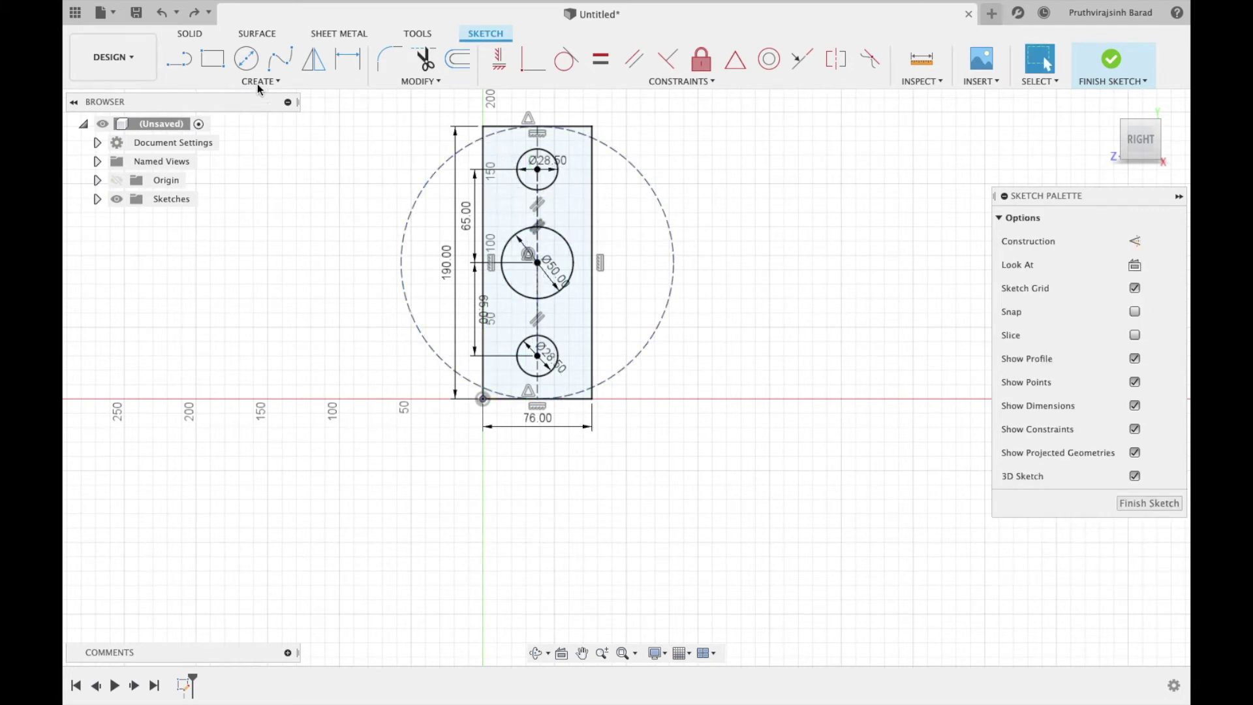
- Draw a non-construction center-point arc from the rectangle's centre, joining its side edges along the top of the 190 mm construction circle
{"action": "left_click", "coordinate": [246, 58]}
{"action": "left_click", "coordinate": [261, 82]}
{"action": "mouse_move", "coordinate": [189, 147]}
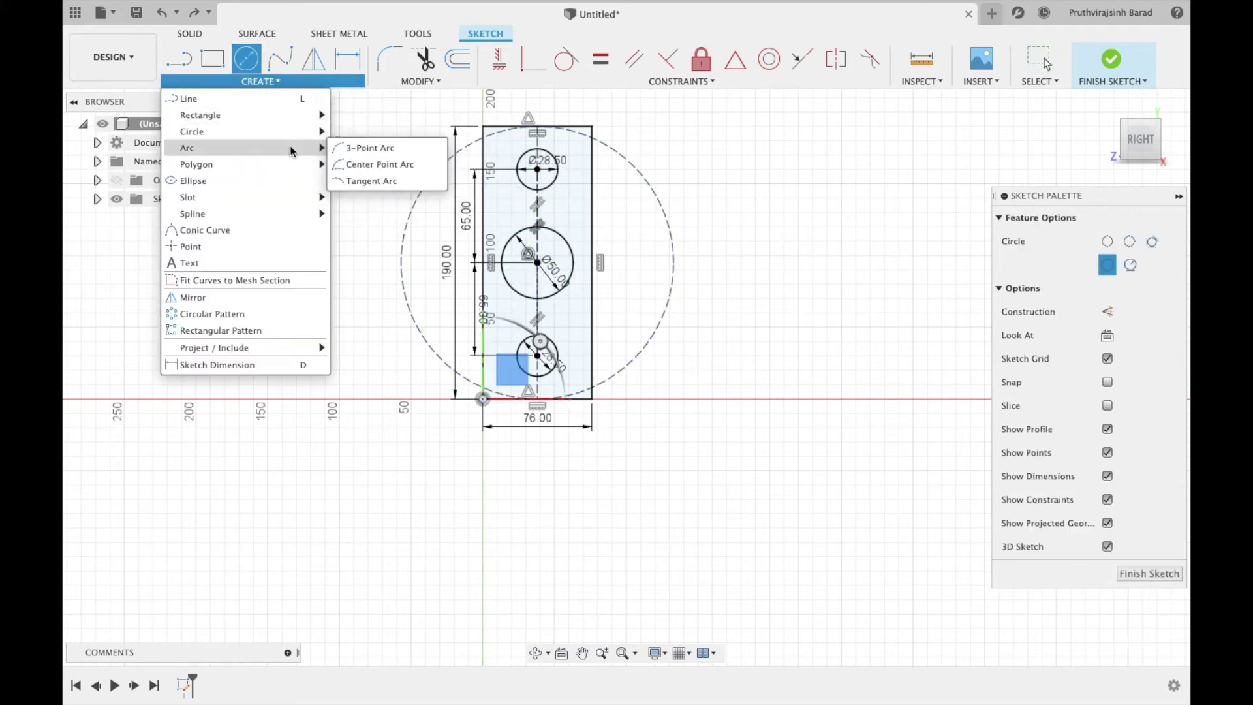
{"action": "left_click", "coordinate": [377, 163]}
{"action": "left_click", "coordinate": [537, 262]}
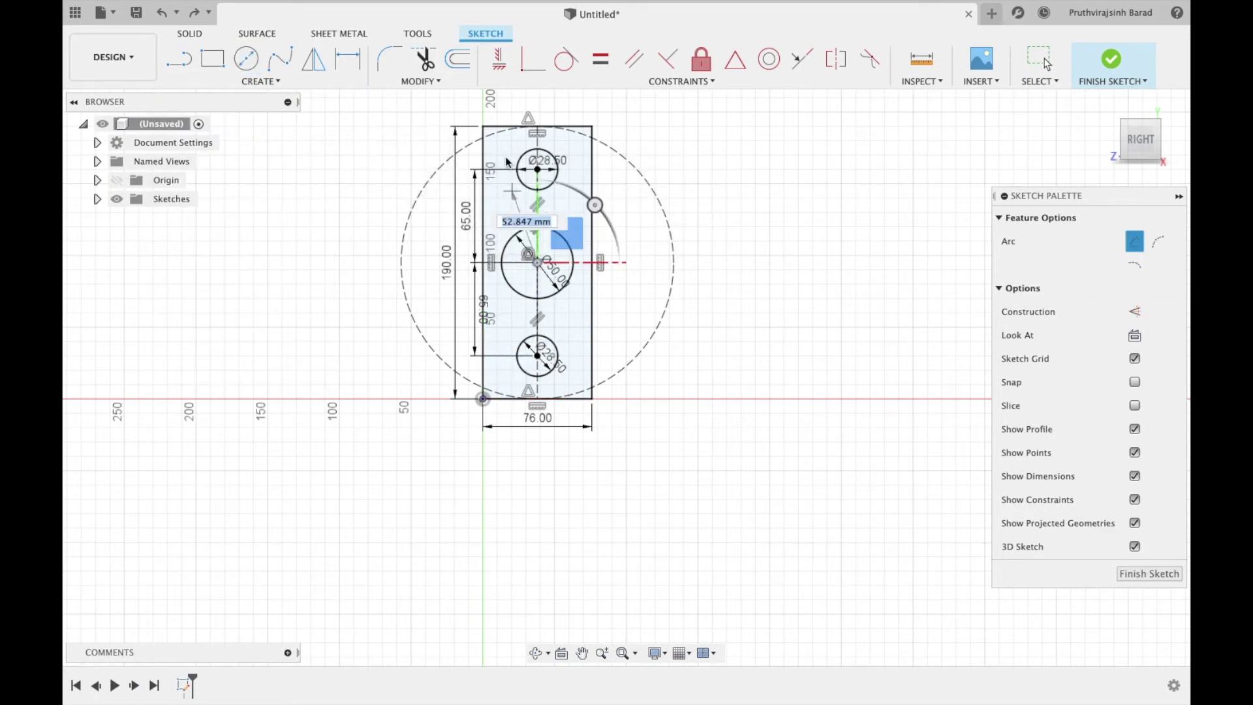
{"action": "left_click", "coordinate": [483, 126]}
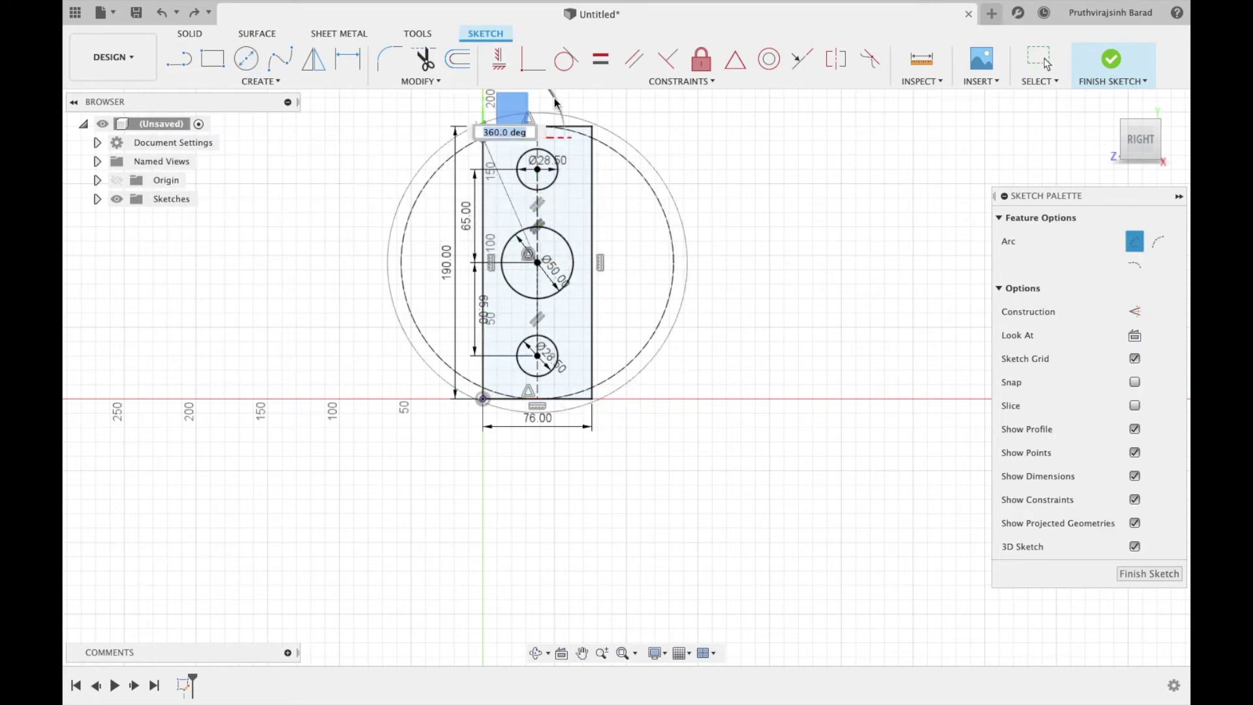
{"action": "left_click", "coordinate": [592, 137]}
- Draw a matching 95 mm radius center-point arc between the side edges at the rectangle's bottom and finish the sketch
{"action": "left_click", "coordinate": [537, 262]}
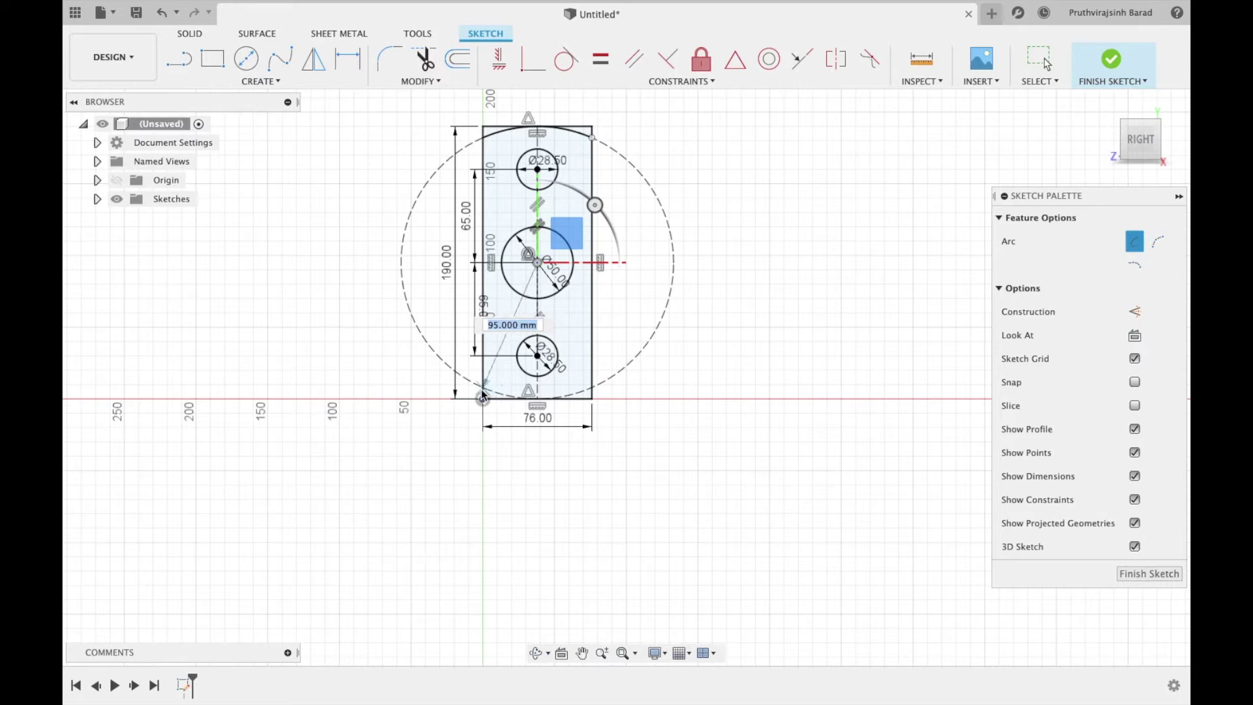
{"action": "left_click", "coordinate": [483, 387]}
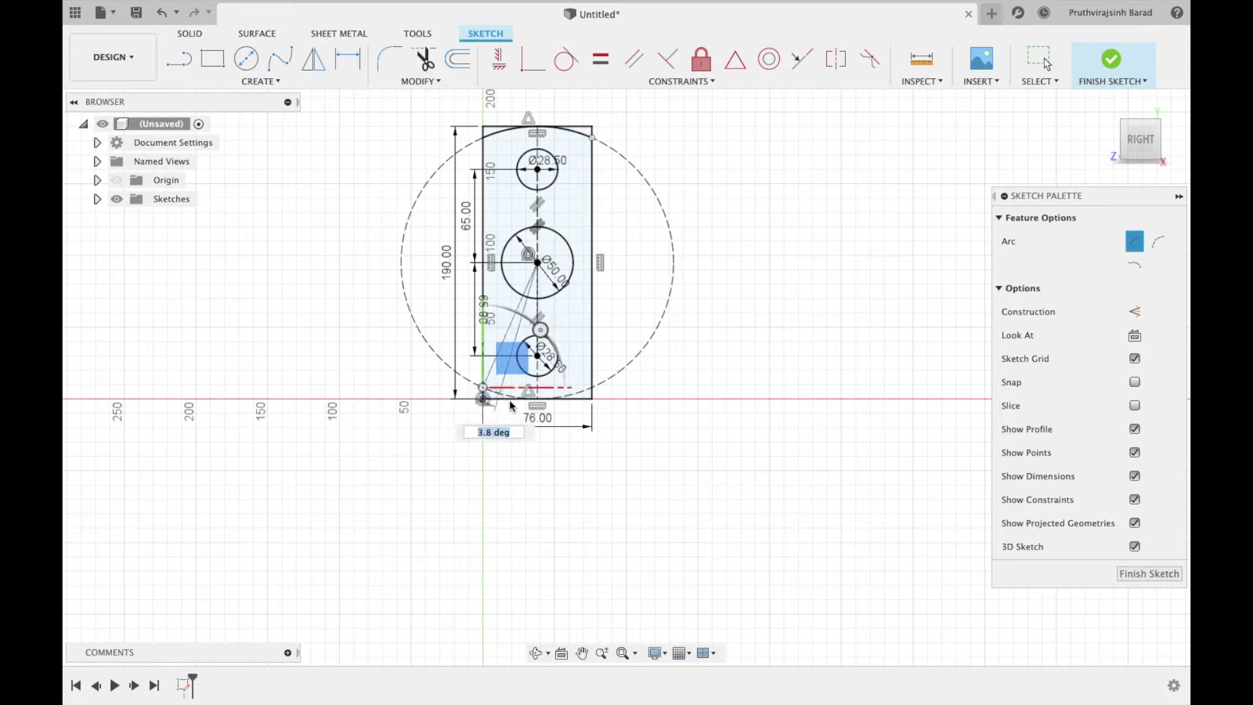
{"action": "left_click", "coordinate": [593, 389]}
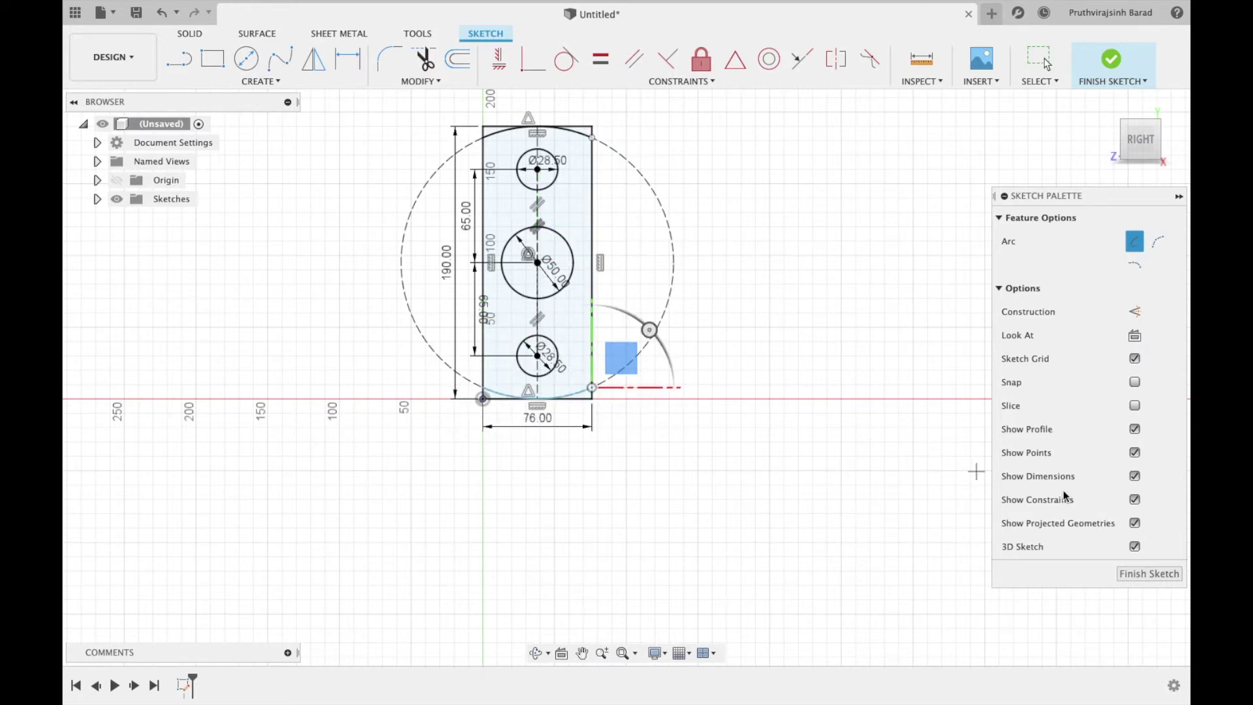
{"action": "left_click", "coordinate": [1136, 573]}
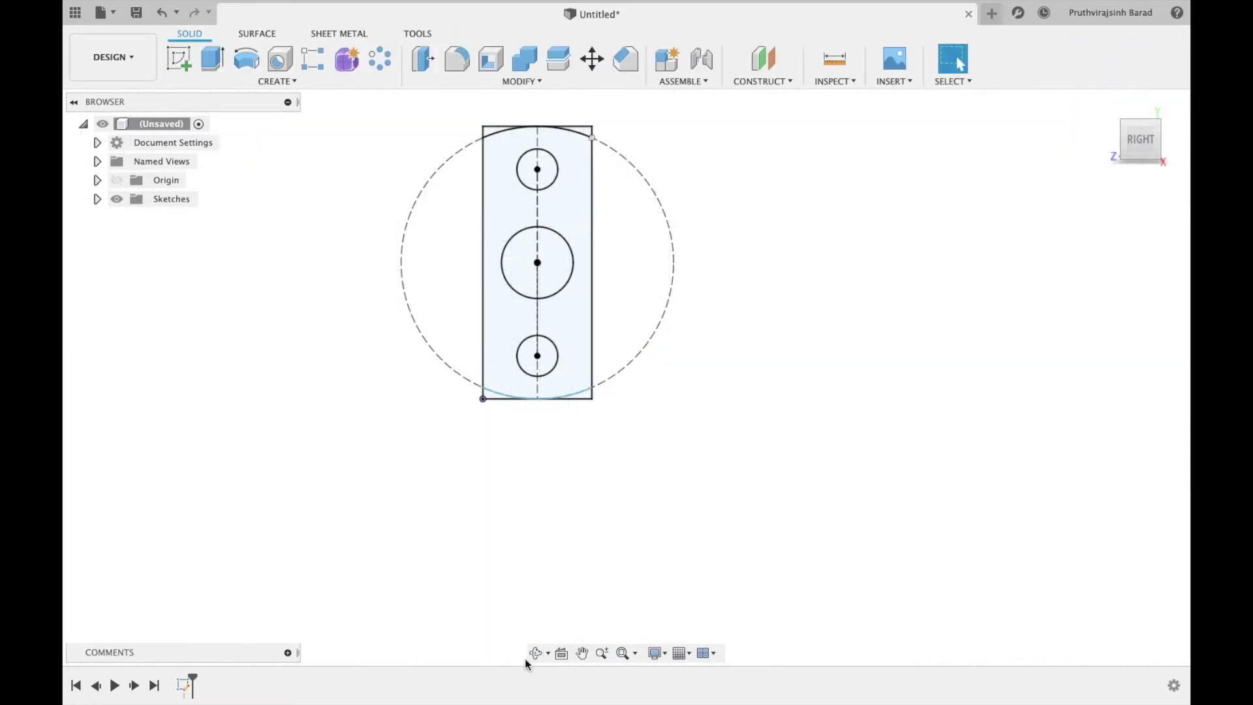
- Extrude the arc-ended plate profile together with the central 50 mm circle by 50 mm as a new body, leaving both small holes open
{"action": "left_click", "coordinate": [536, 652]}
{"action": "mouse_move", "coordinate": [464, 448]}
{"action": "left_mouse_down"}
{"action": "mouse_move", "coordinate": [545, 464]}
{"action": "mouse_move", "coordinate": [519, 475]}
{"action": "mouse_move", "coordinate": [520, 330]}
{"action": "left_mouse_up"}
{"action": "key", "text": "Escape"}
{"action": "left_click", "coordinate": [541, 244]}
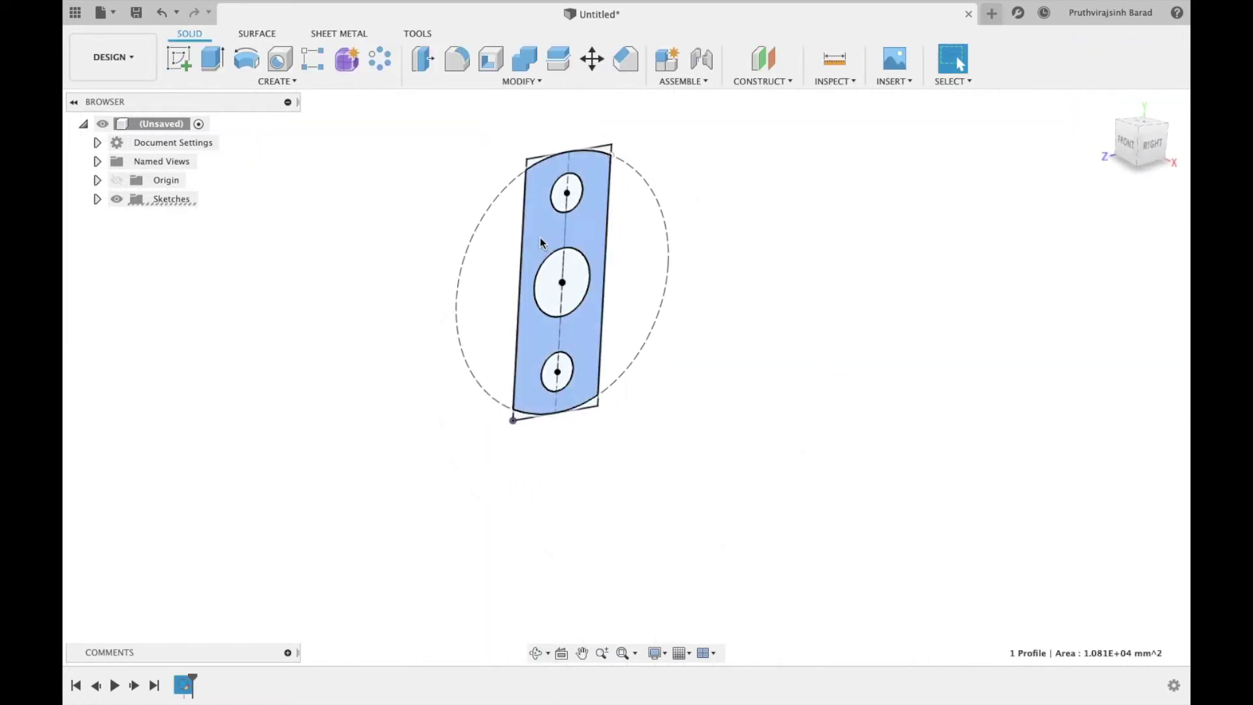
{"action": "left_click", "coordinate": [543, 301]}
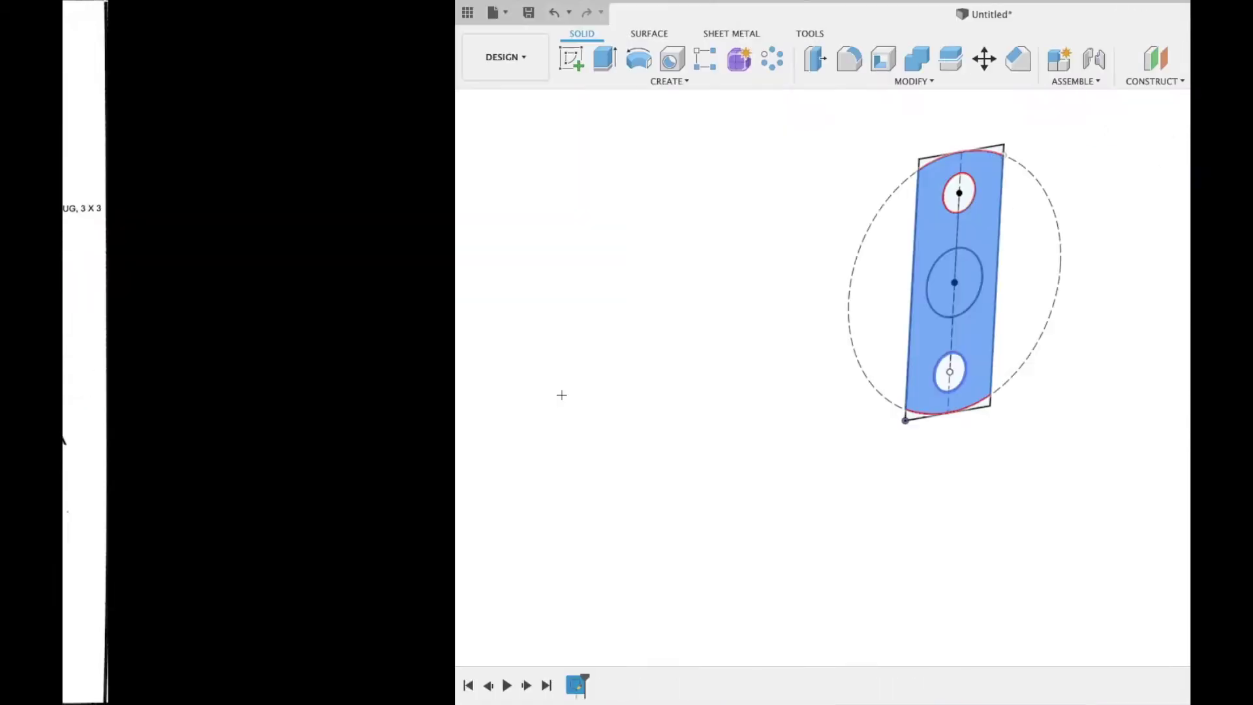
{"action": "type", "text": "e"}
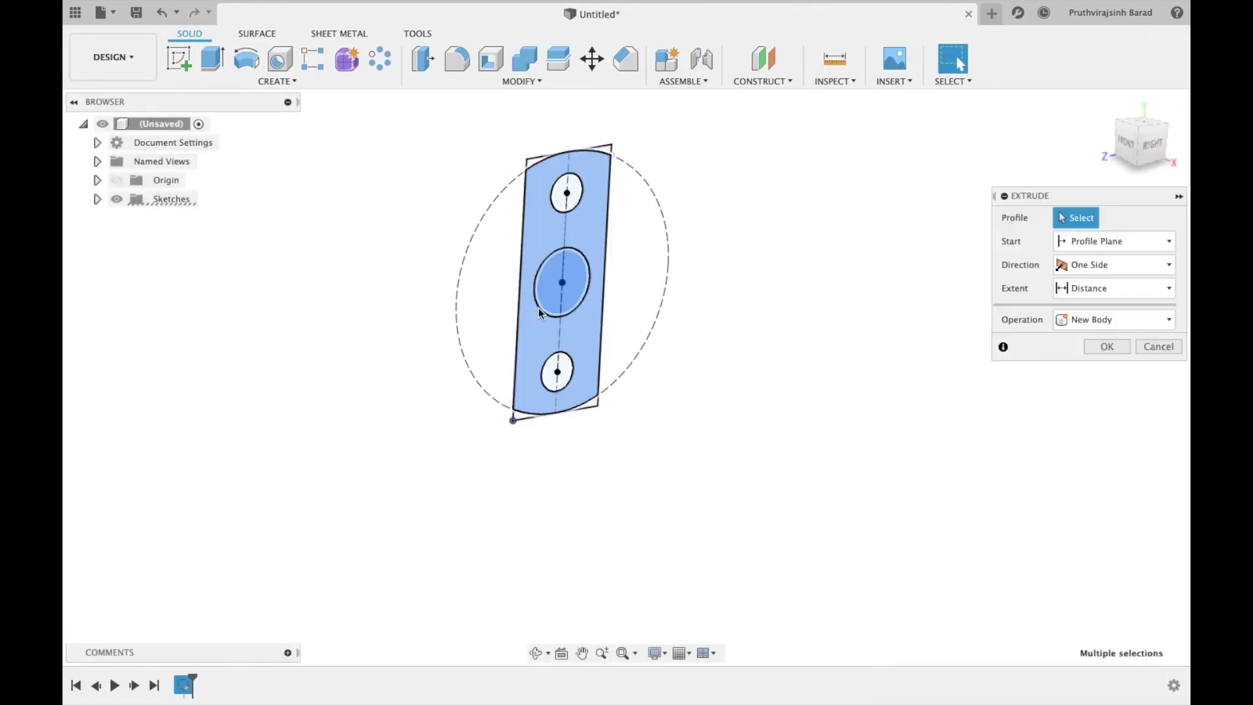
{"action": "type", "text": "50"}
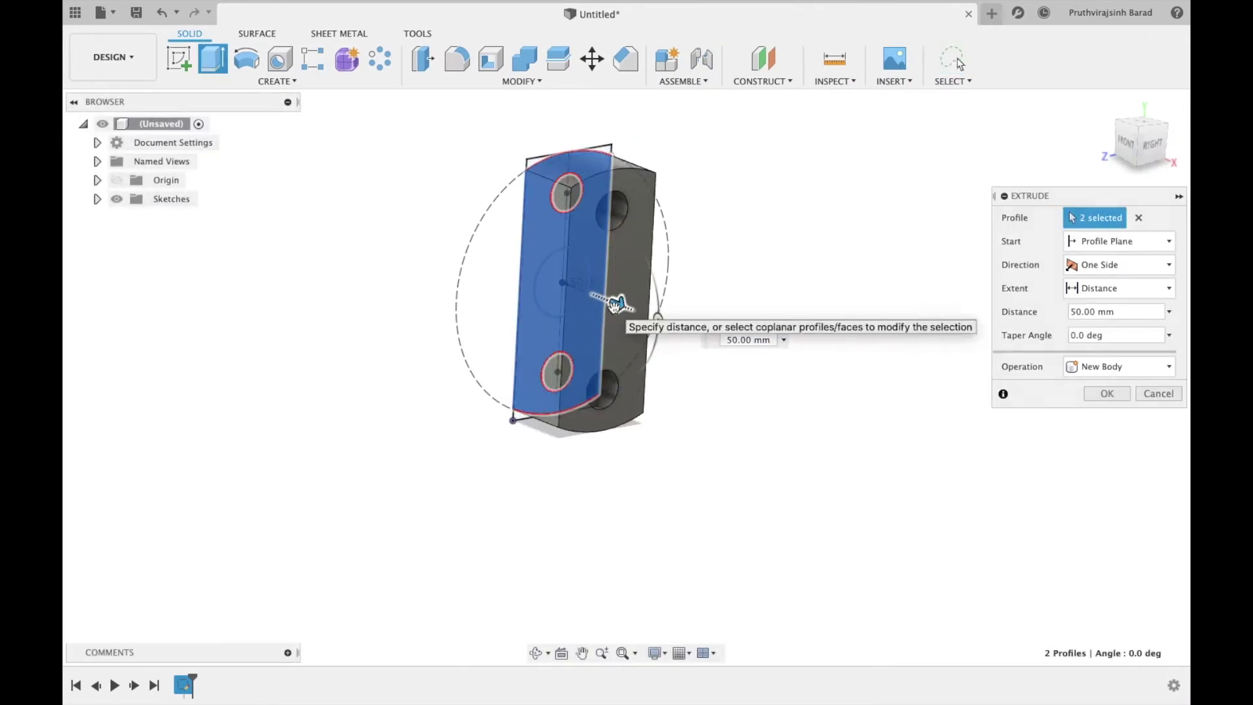
{"action": "key", "text": "Return"}
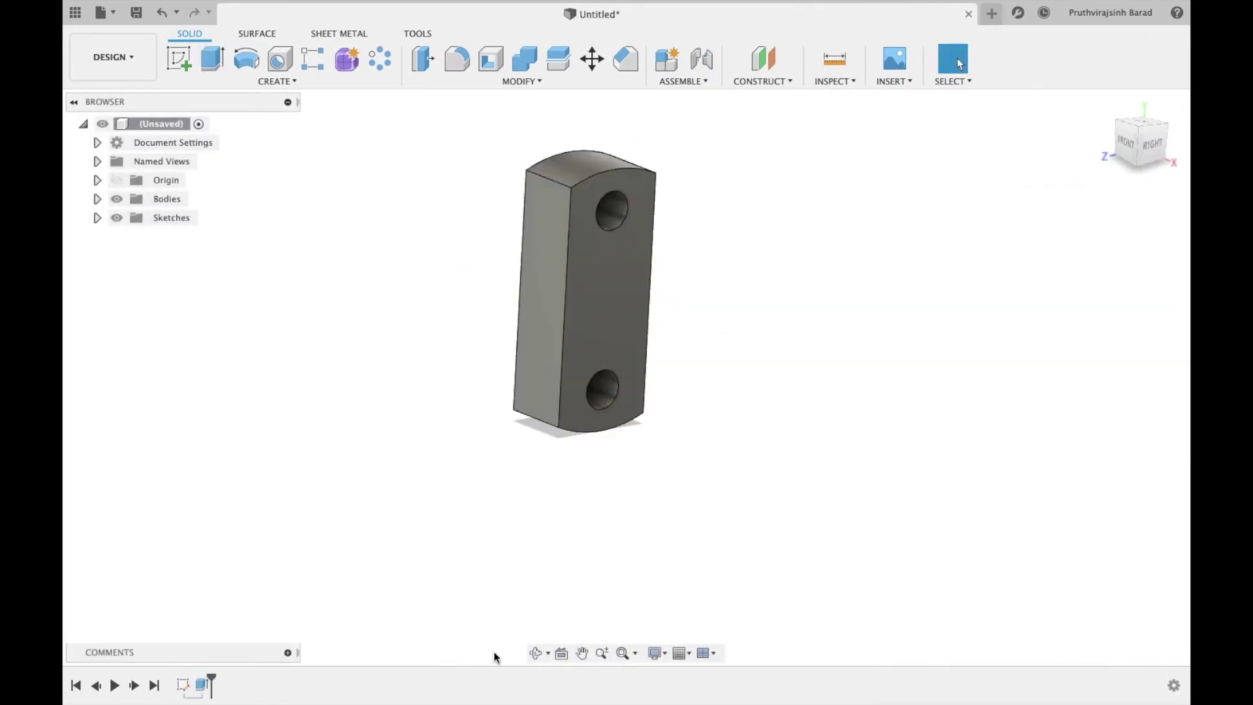
- Reduce the plate's extrusion distance to 32 mm
{"action": "double_click", "coordinate": [210, 693]}
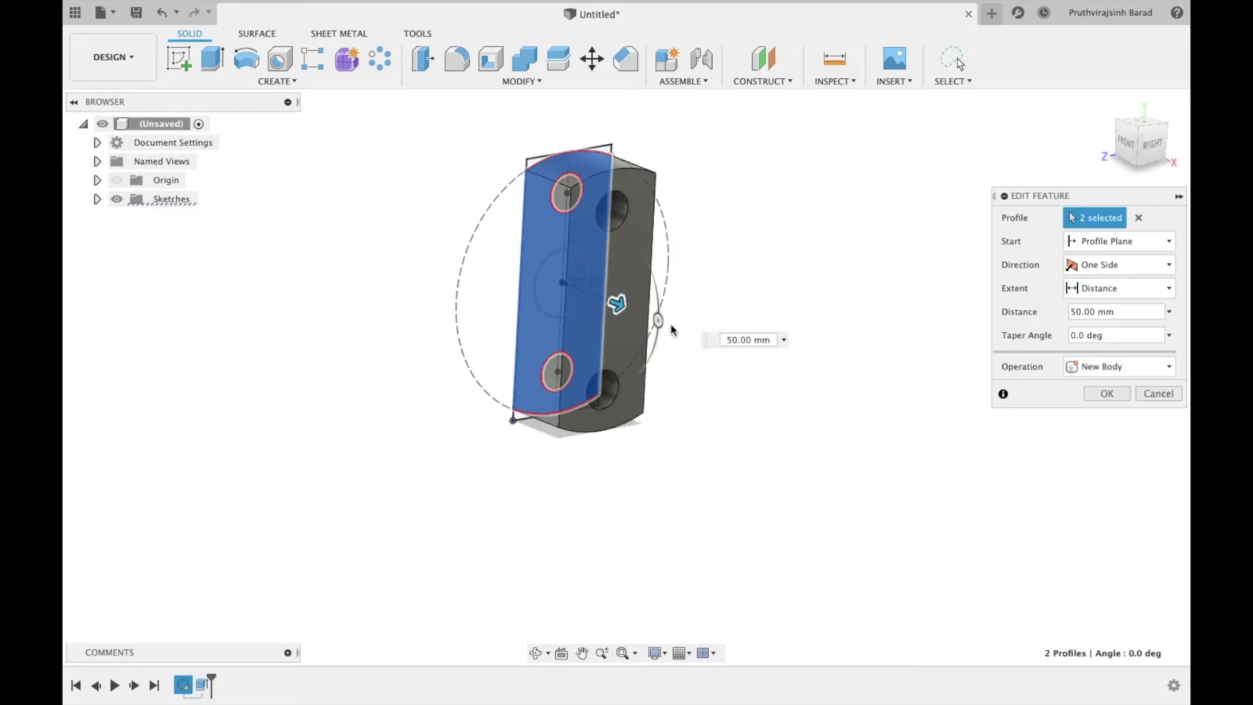
{"action": "double_click", "coordinate": [737, 336]}
{"action": "type", "text": "32"}
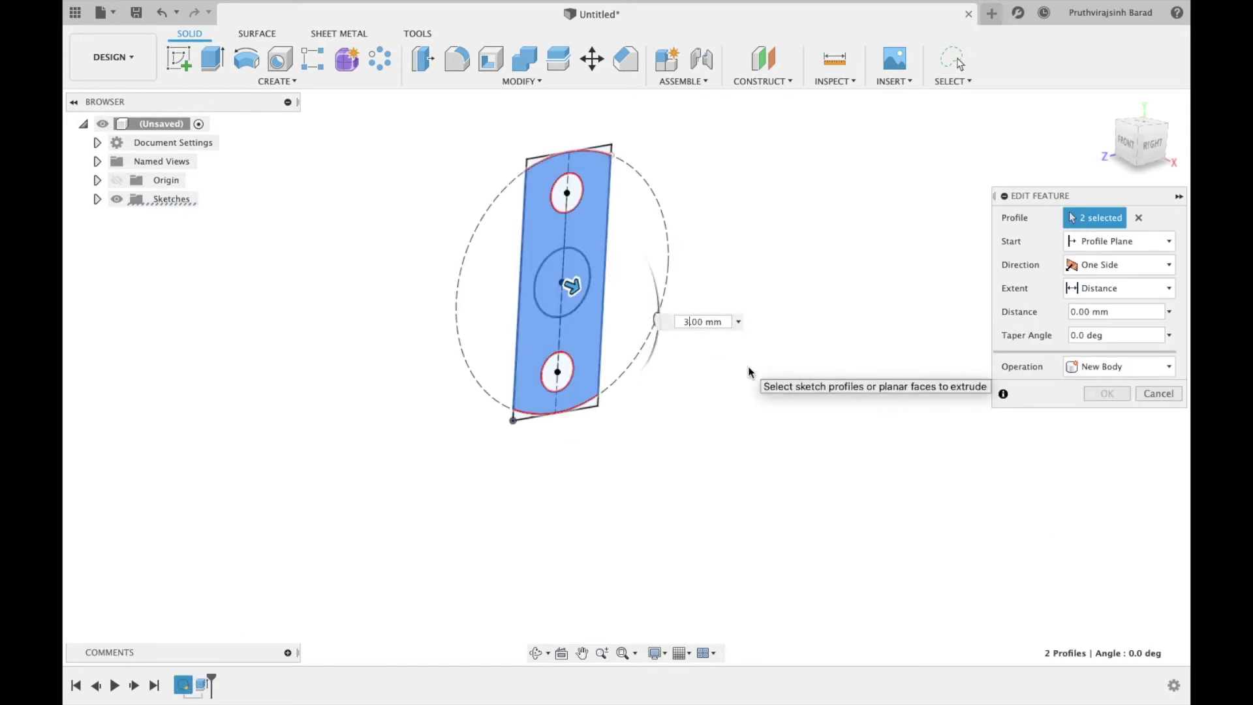
{"action": "key", "text": "Return"}
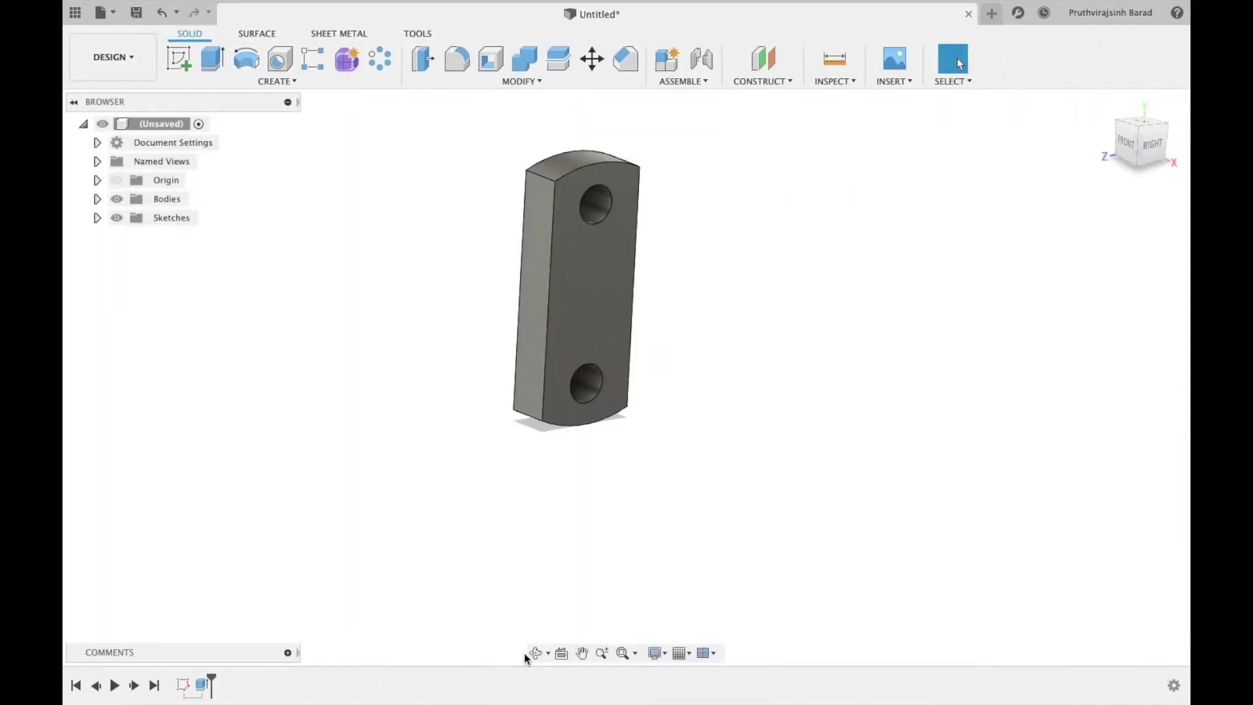
- Extrude the central 50 mm circle by -50 mm, away from the plate, as a cylindrical boss joined to the body
{"action": "left_click", "coordinate": [535, 653]}
{"action": "left_click_drag", "start_coordinate": [503, 352], "coordinate": [581, 373]}
{"action": "key", "text": "Escape"}
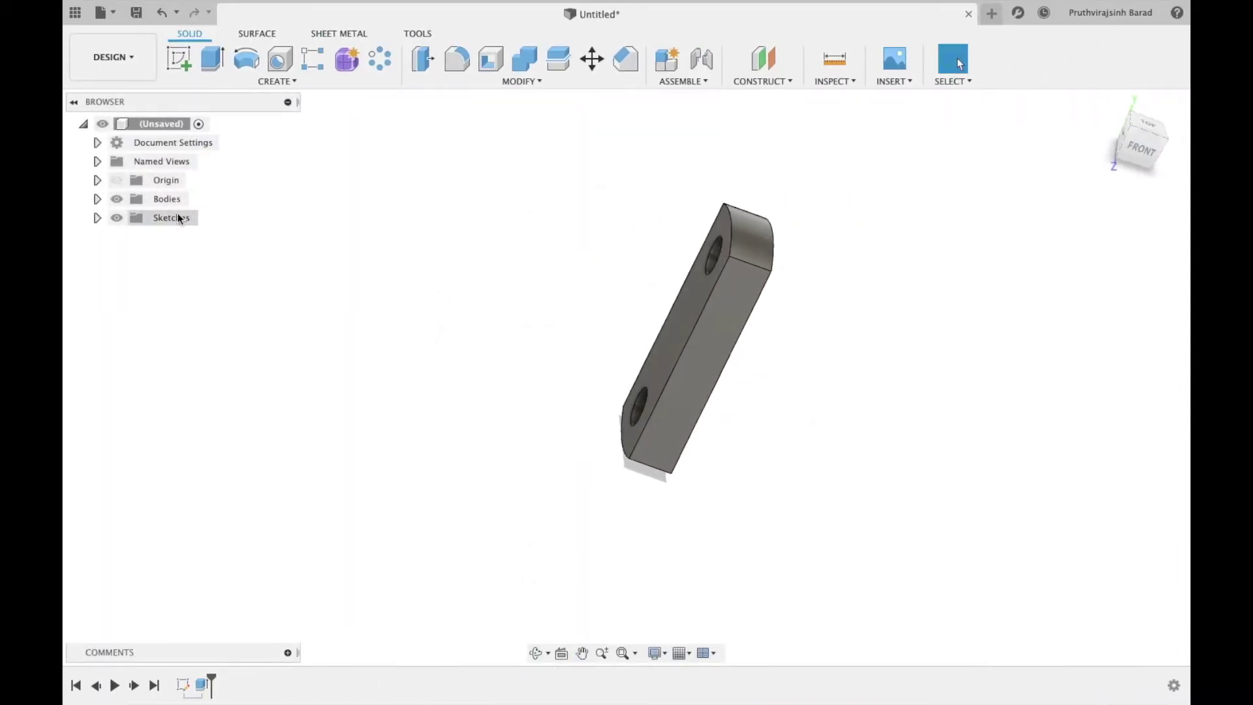
{"action": "left_click", "coordinate": [97, 218]}
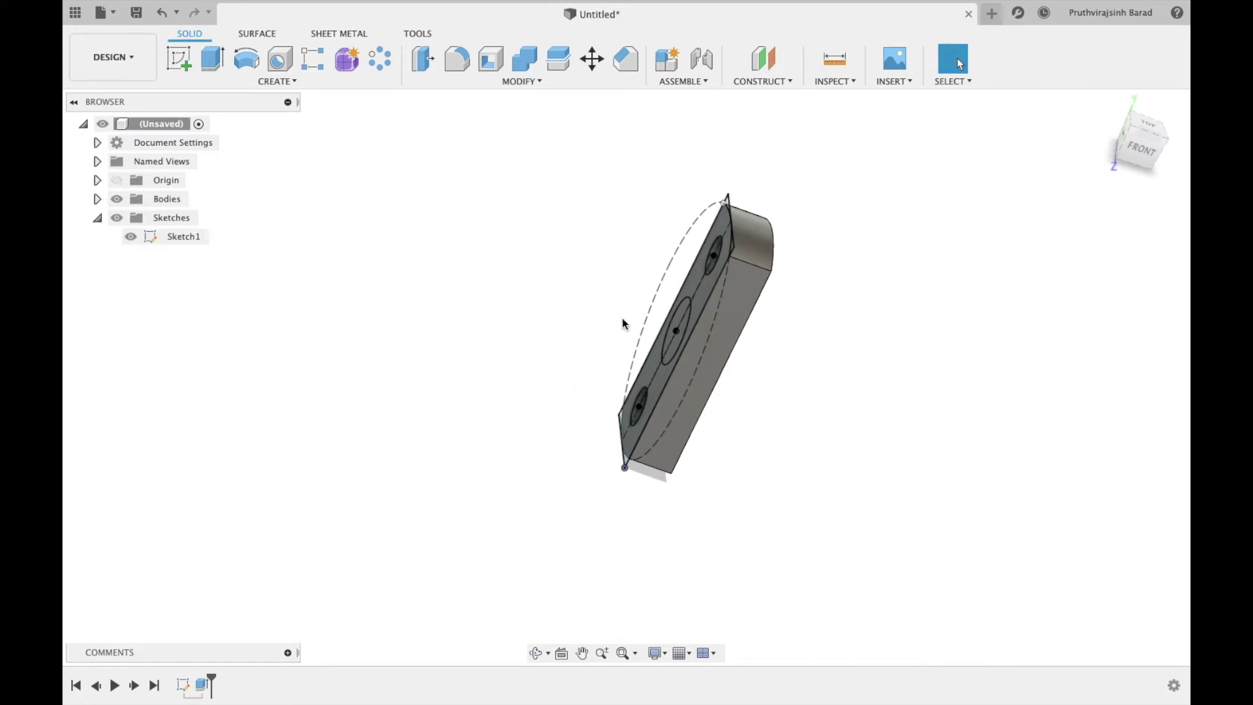
{"action": "scroll", "coordinate": [679, 316], "scroll_direction": "up", "scroll_amount": 5}
{"action": "left_click", "coordinate": [680, 316]}
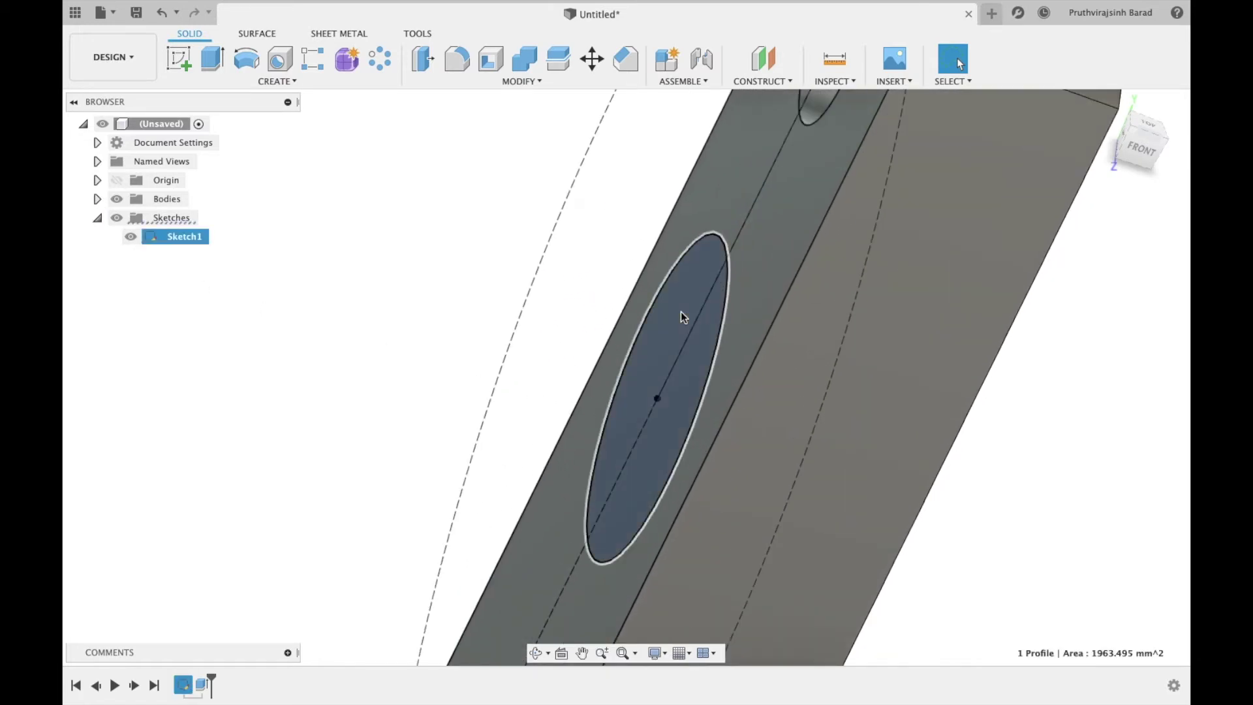
{"action": "scroll", "coordinate": [680, 316], "scroll_direction": "down", "scroll_amount": 2}
{"action": "scroll", "coordinate": [680, 316], "scroll_direction": "down", "scroll_amount": 3}
{"action": "key", "text": "e"}
{"action": "left_click_drag", "start_coordinate": [681, 334], "coordinate": [583, 300]}
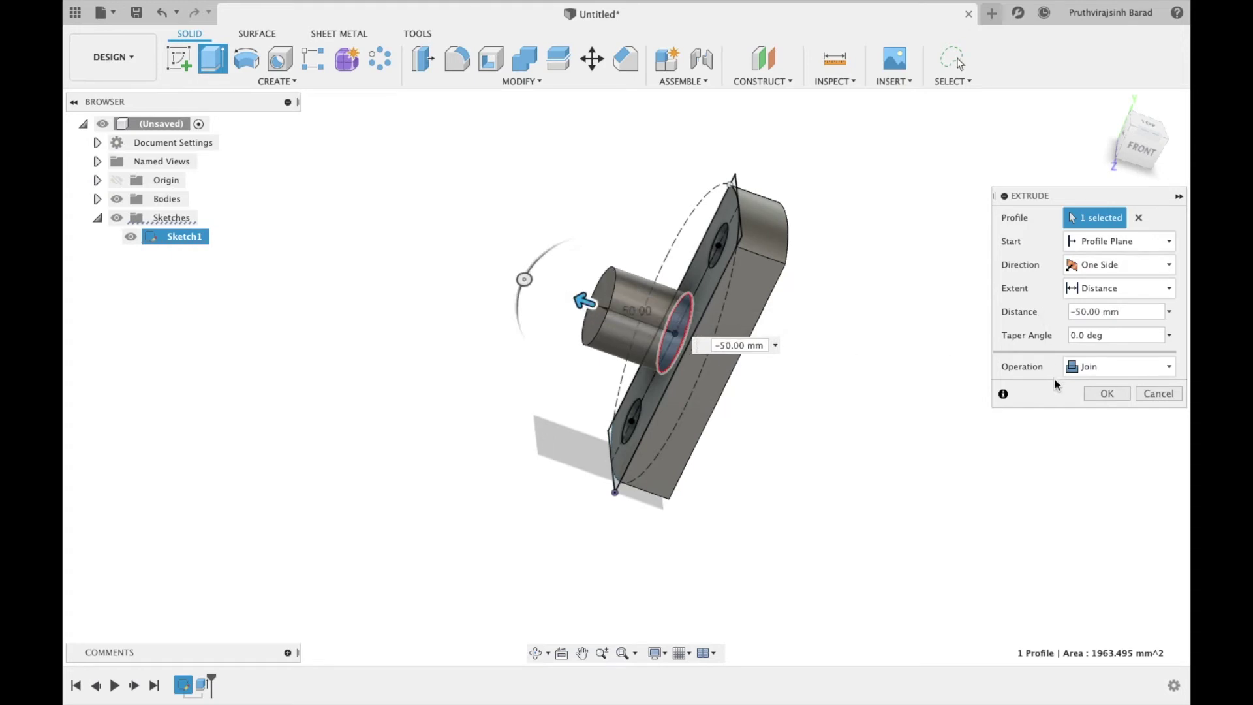
{"action": "left_click", "coordinate": [1106, 394]}
- Start a new sketch on the plate's long flat side face
{"action": "left_click", "coordinate": [536, 653]}
{"action": "left_click_drag", "start_coordinate": [664, 440], "coordinate": [450, 355]}
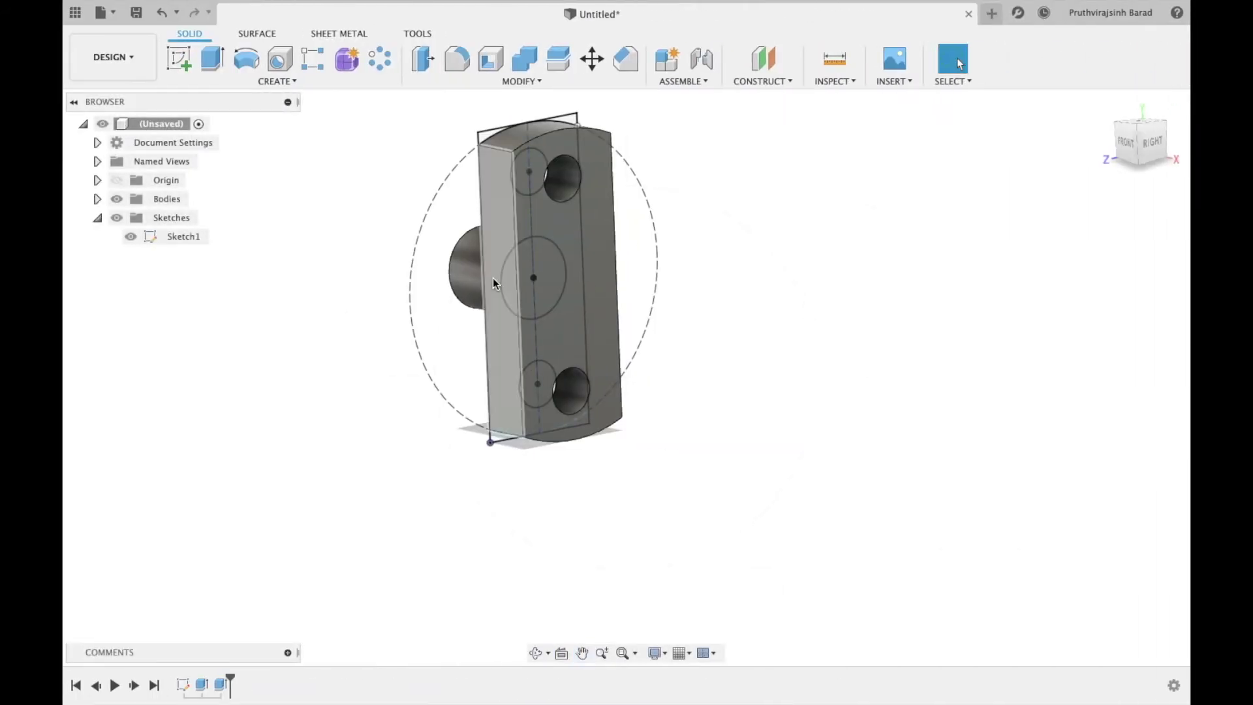
{"action": "left_click", "coordinate": [498, 268]}
{"action": "left_click", "coordinate": [500, 209]}
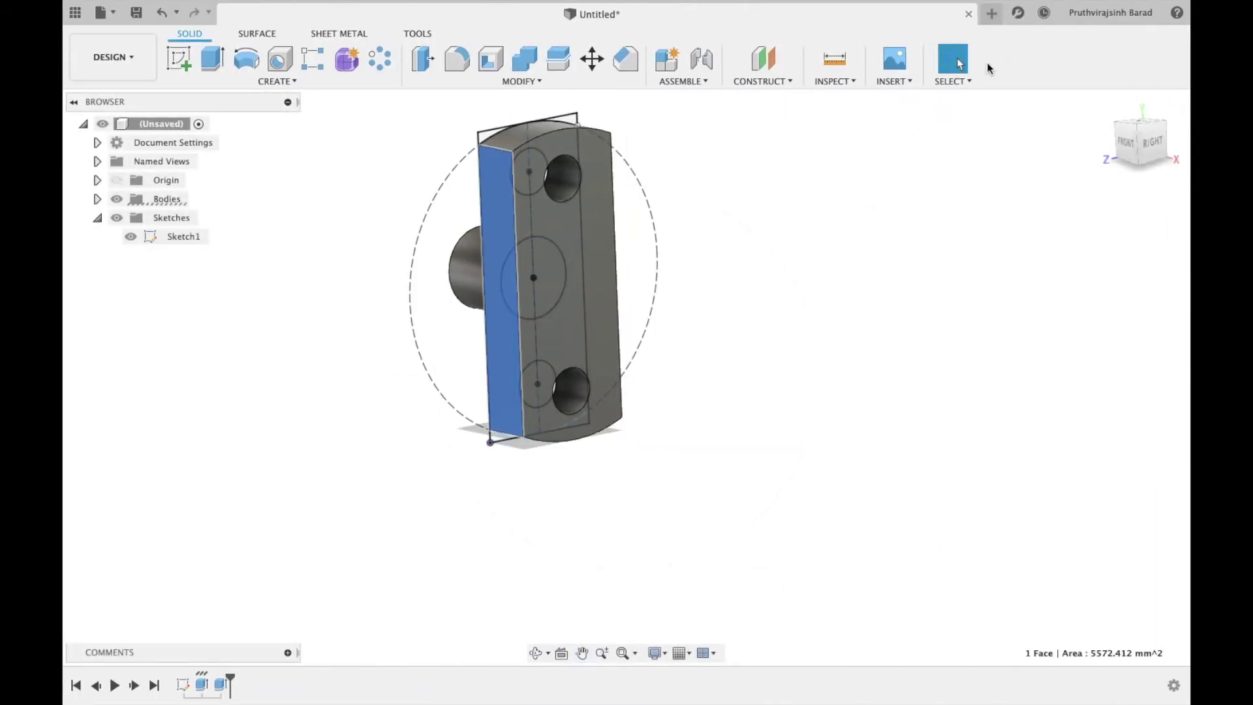
{"action": "left_click", "coordinate": [178, 59]}
{"action": "left_click", "coordinate": [560, 654]}
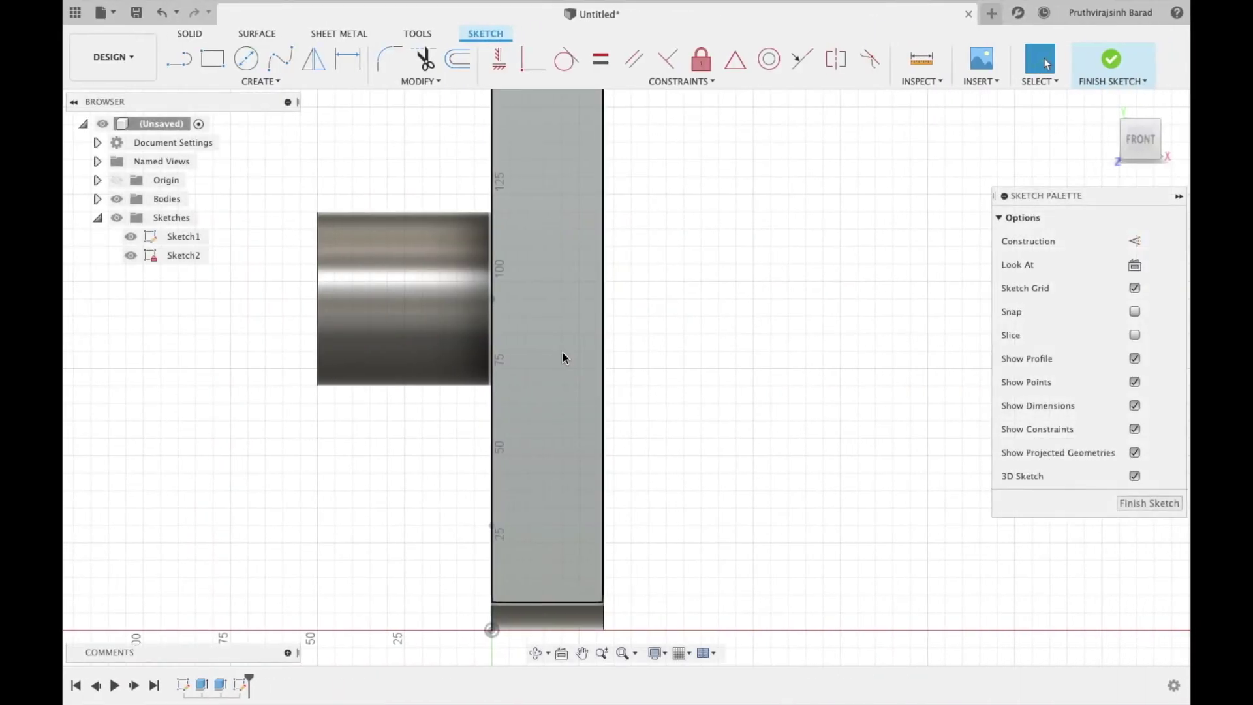
- Draw a 6 mm horizontal construction line inward from the middle of the side face's edge opposite the boss
{"action": "key", "text": "l"}
{"action": "left_click", "coordinate": [492, 298]}
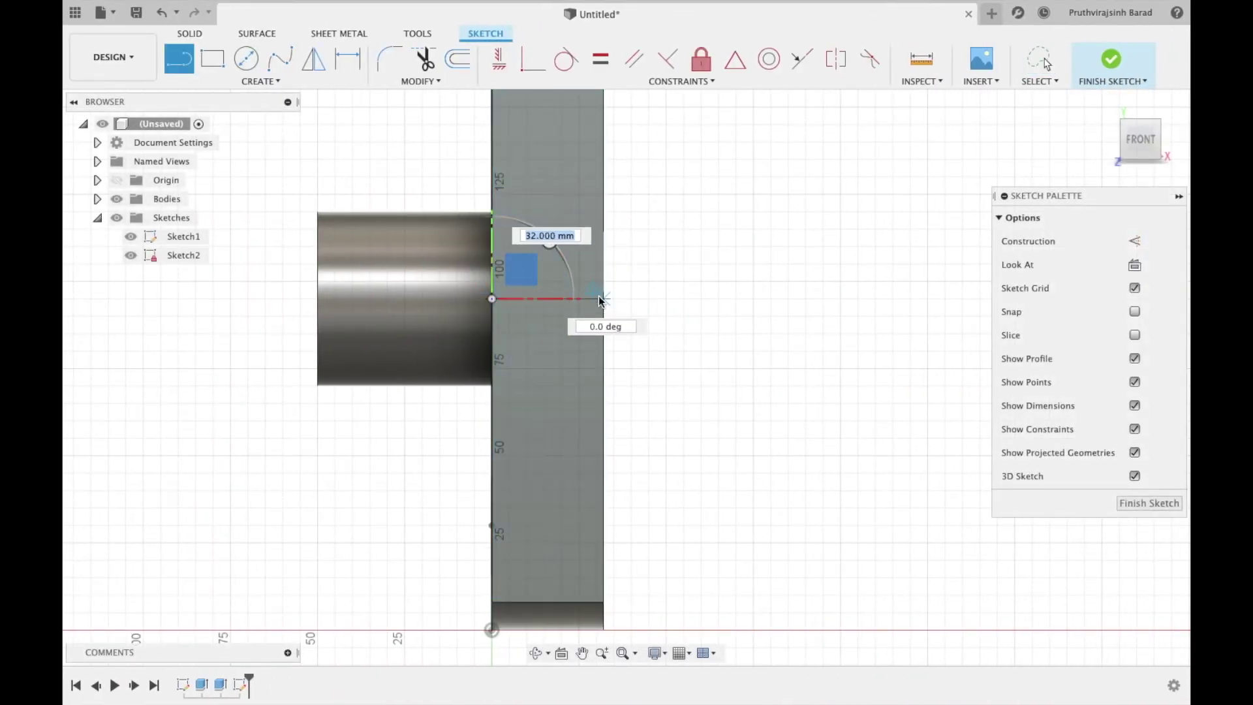
{"action": "left_click", "coordinate": [602, 298]}
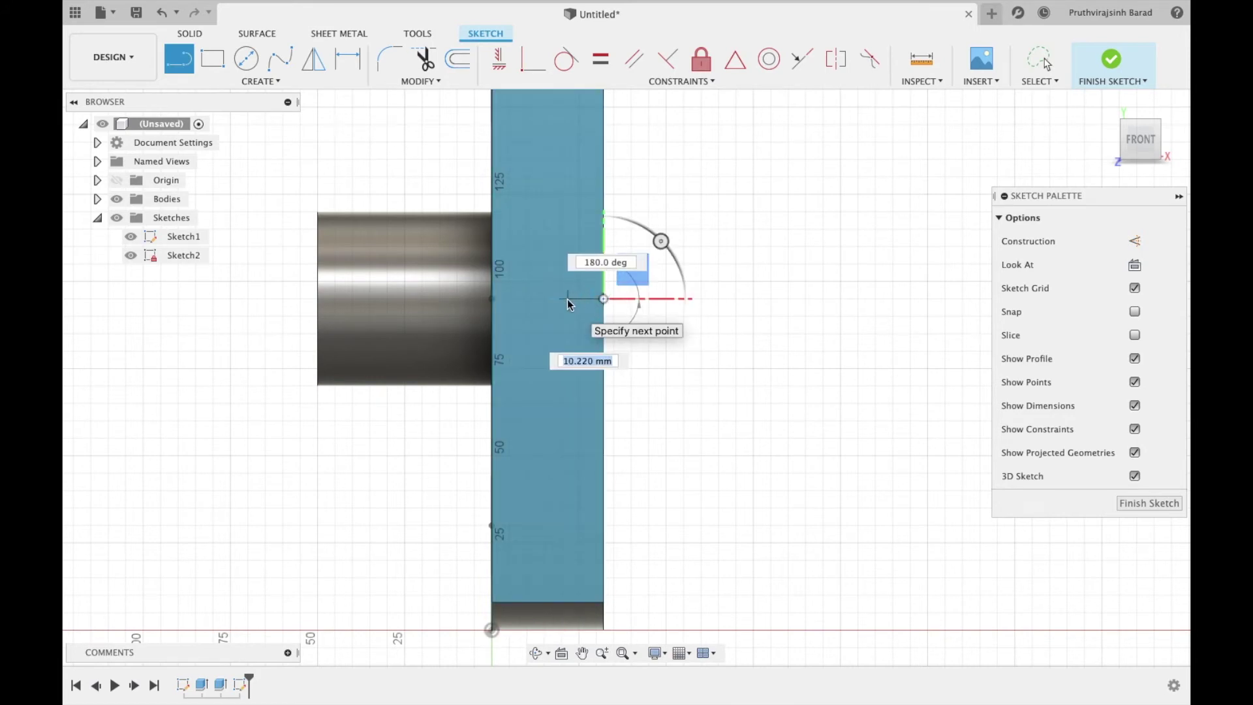
{"action": "type", "text": "6"}
{"action": "key", "text": "Return"}
{"action": "key", "text": "Escape"}
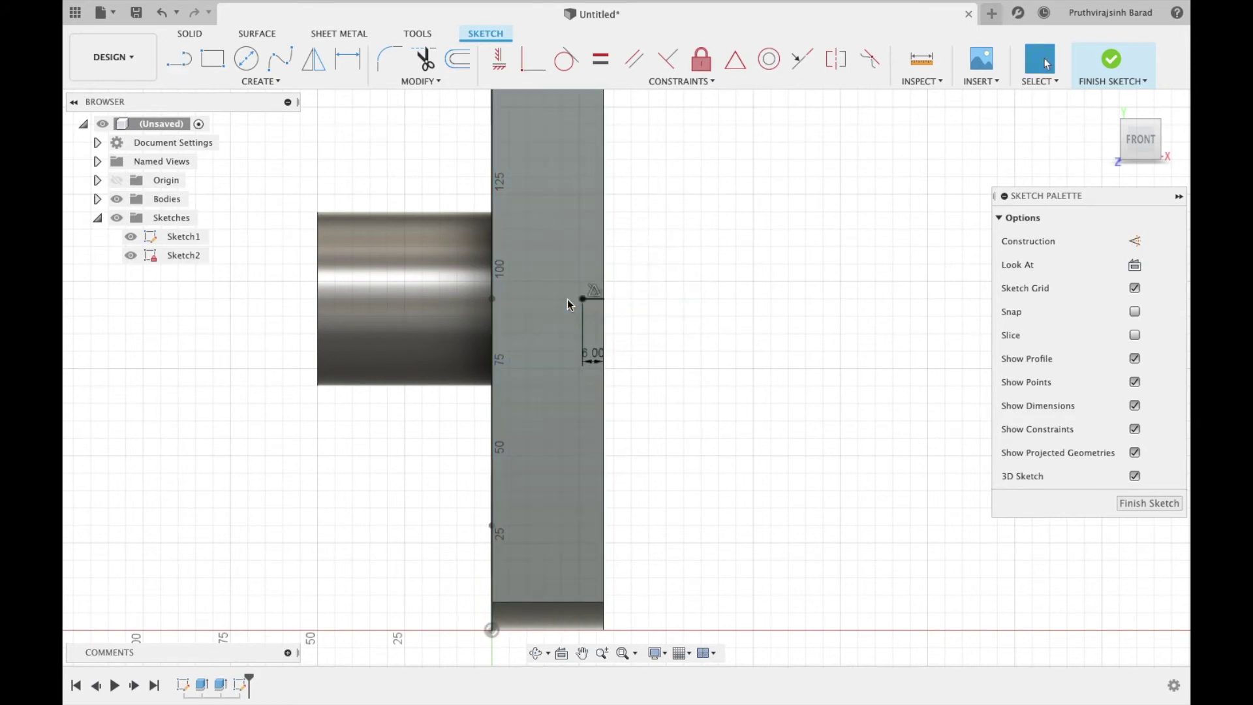
{"action": "left_click", "coordinate": [1135, 241]}
- Draw two 24 mm solid vertical lines, one up and one down, from the inner end of the 6 mm line
{"action": "key", "text": "l"}
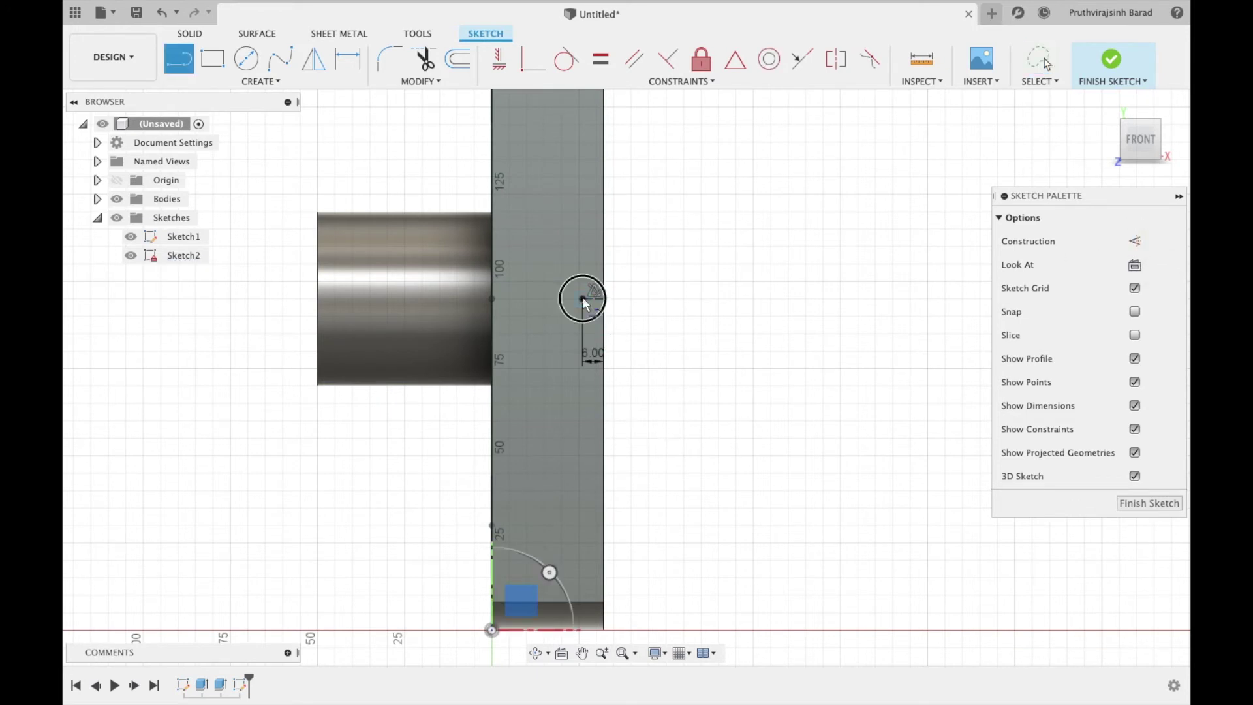
{"action": "left_click", "coordinate": [582, 299]}
{"action": "type", "text": "24"}
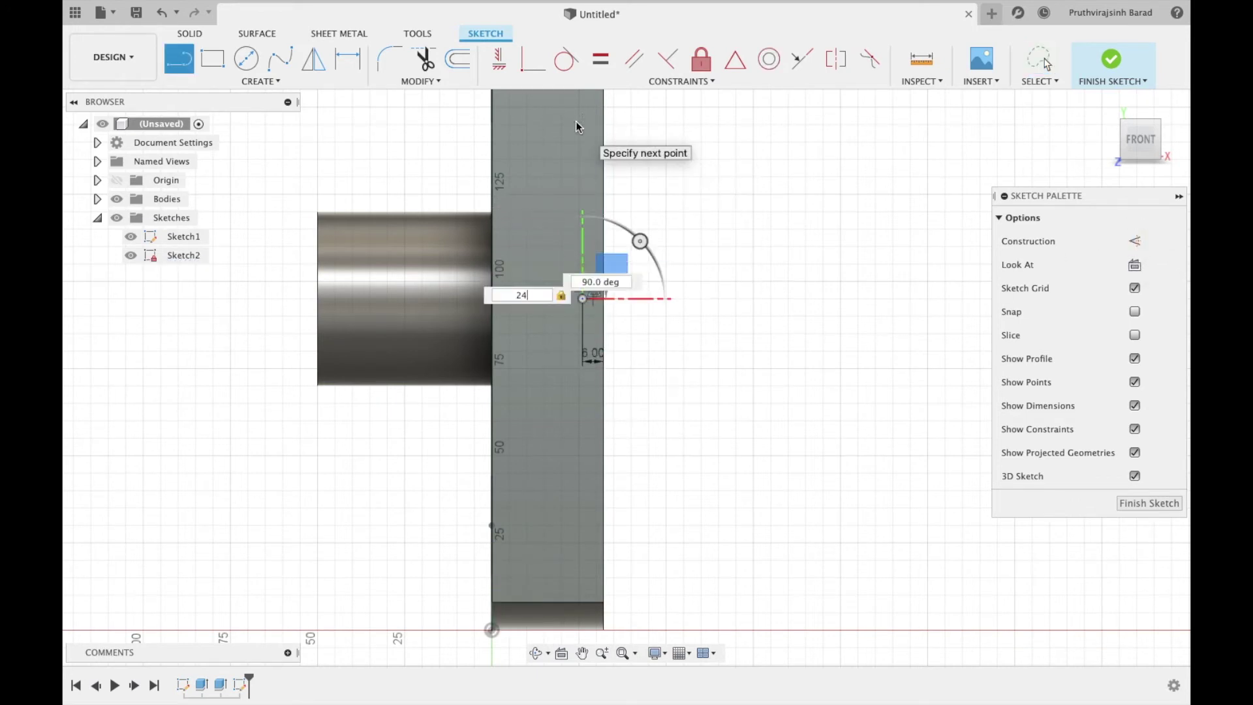
{"action": "key", "text": "Return"}
{"action": "key", "text": "Escape"}
{"action": "key", "text": "l"}
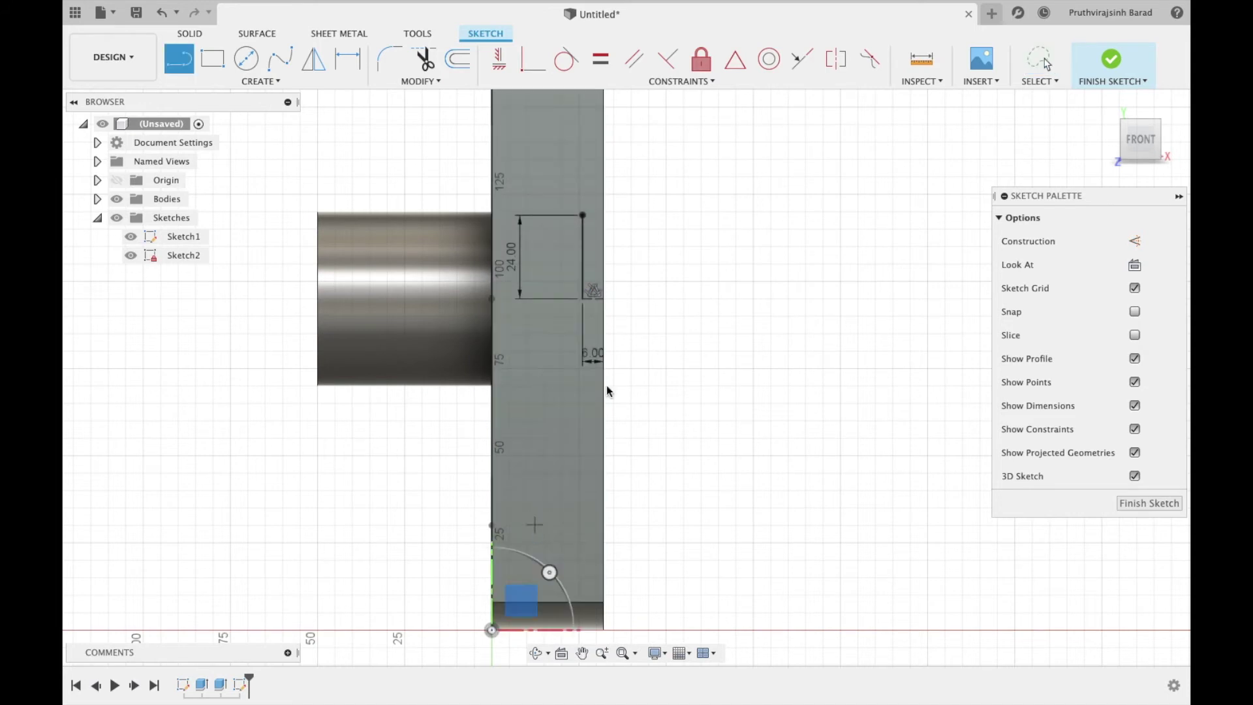
{"action": "left_click", "coordinate": [582, 298]}
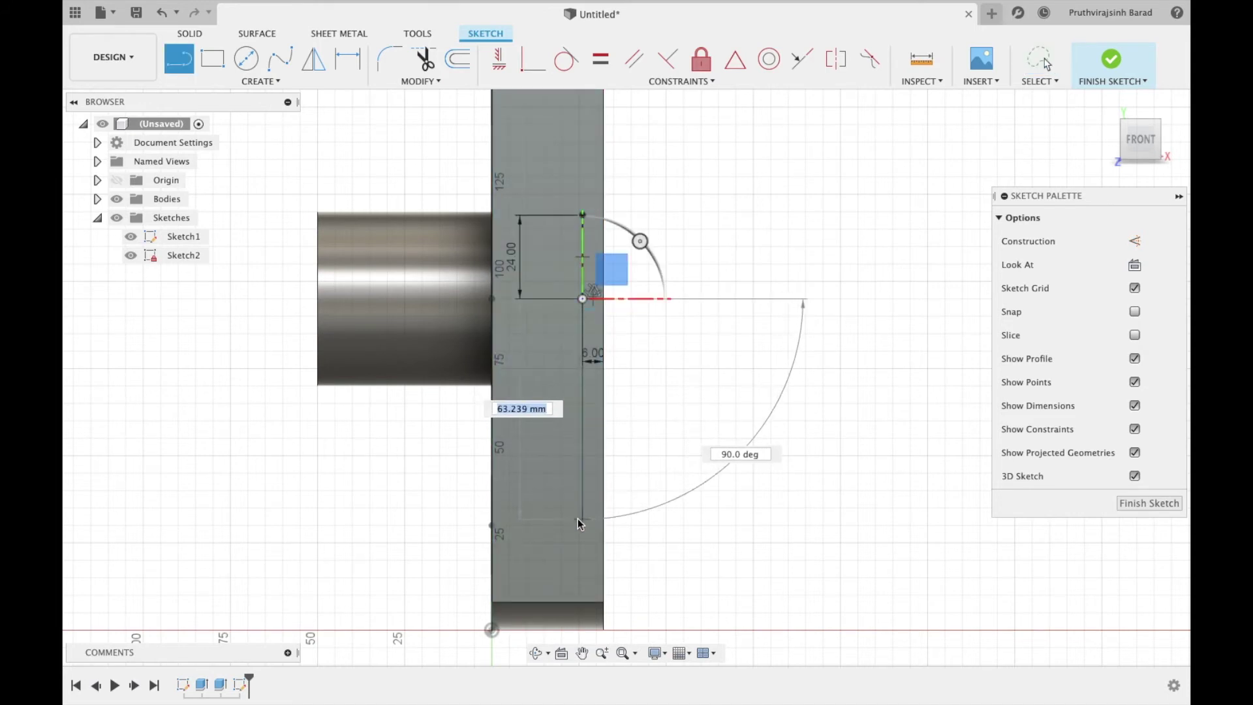
{"action": "type", "text": "24"}
{"action": "key", "text": "Return"}
{"action": "key", "text": "Escape"}
{"action": "key", "text": "l"}
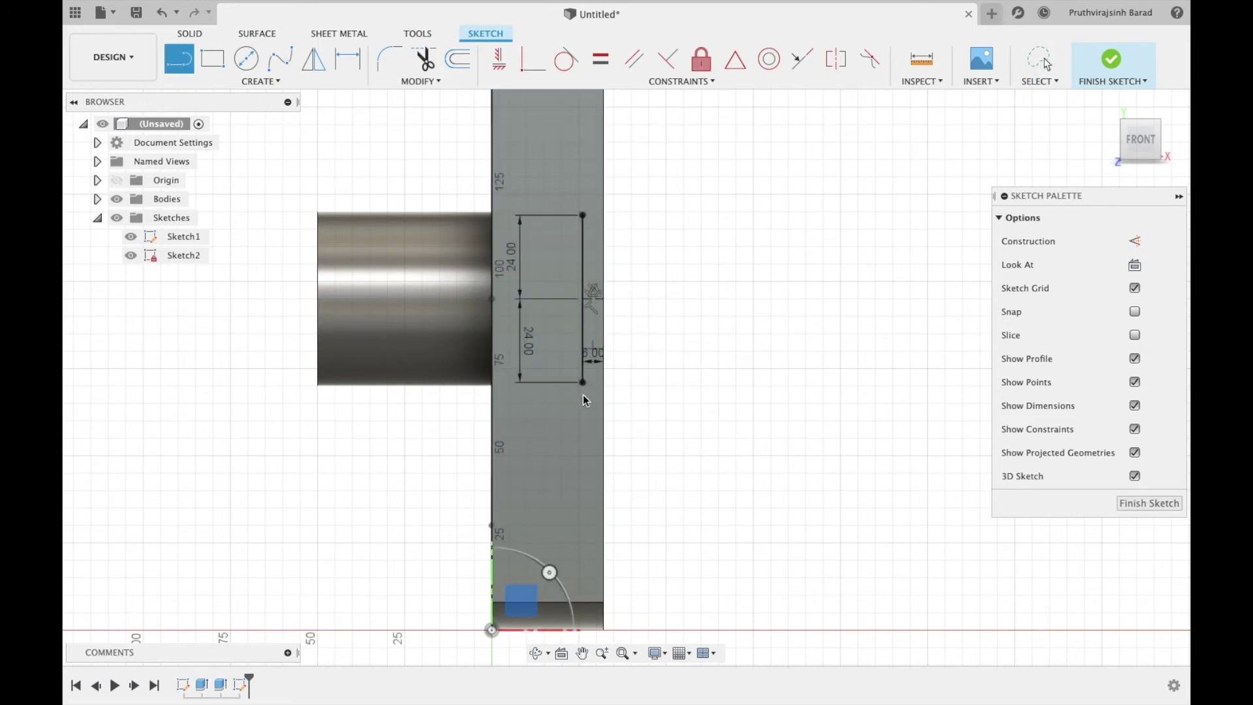
{"action": "left_click", "coordinate": [584, 382]}
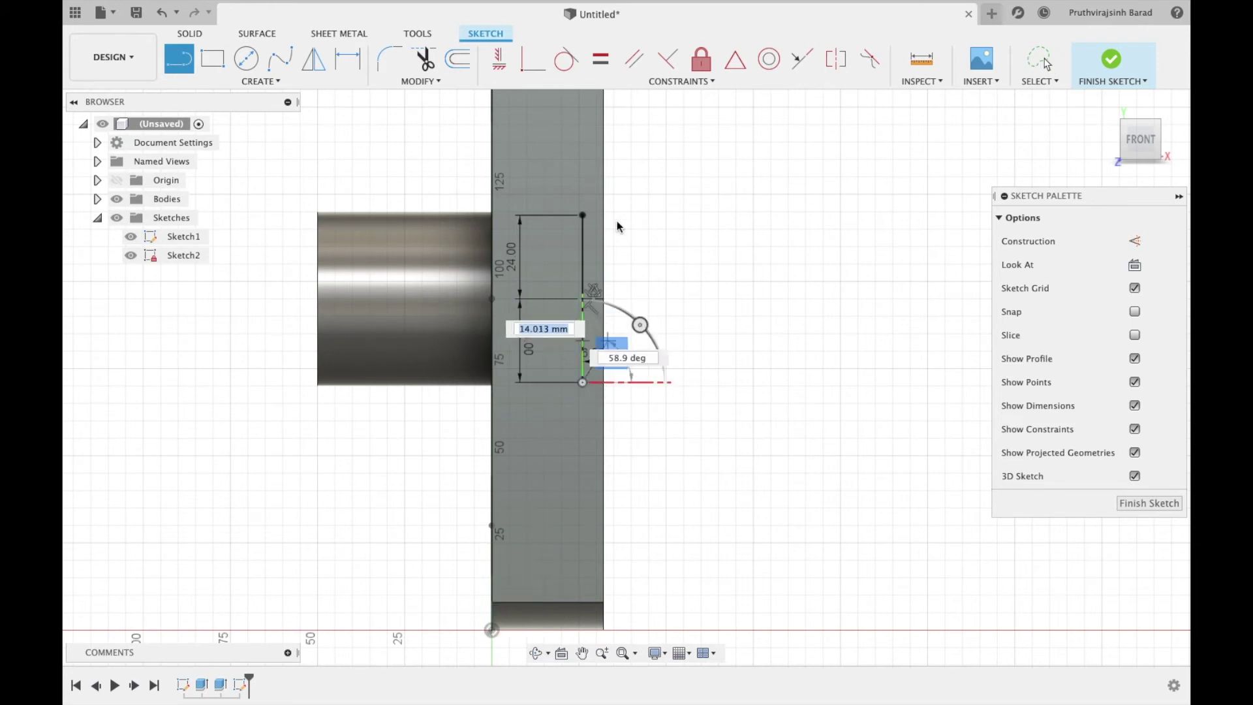
{"action": "scroll", "coordinate": [610, 221], "scroll_direction": "up", "scroll_amount": 1}
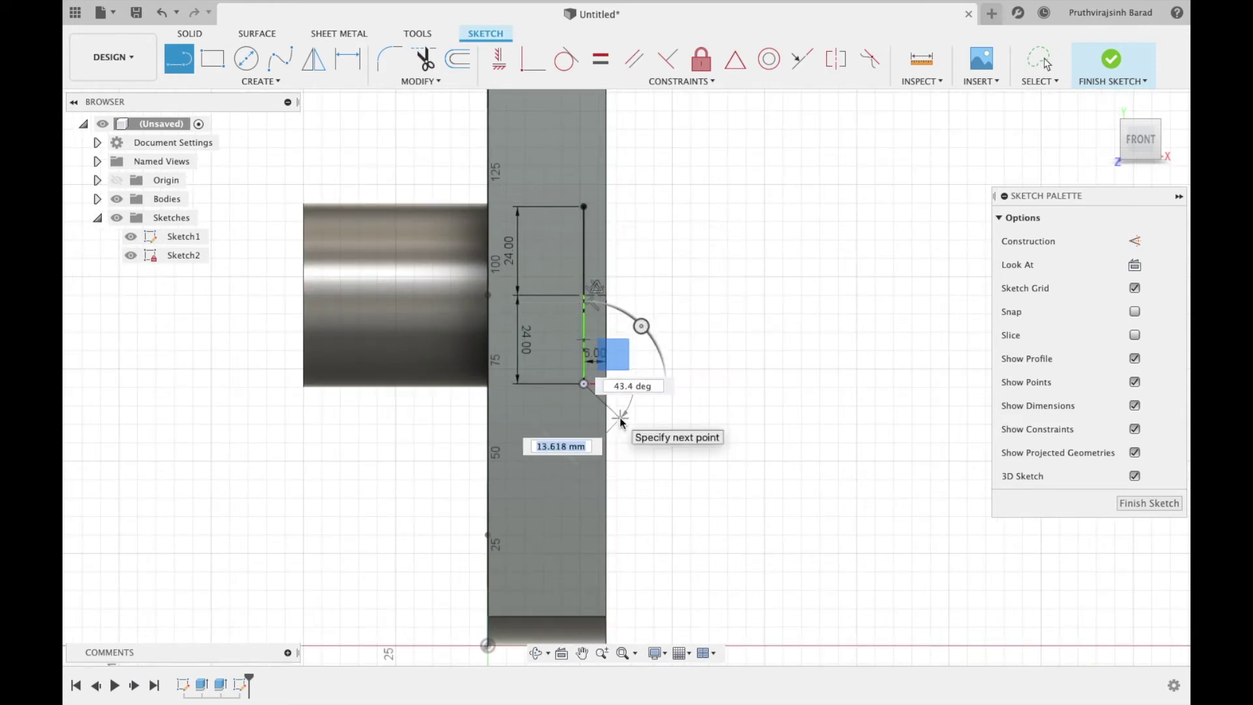
{"action": "scroll", "coordinate": [607, 353], "scroll_direction": "up", "scroll_amount": 3}
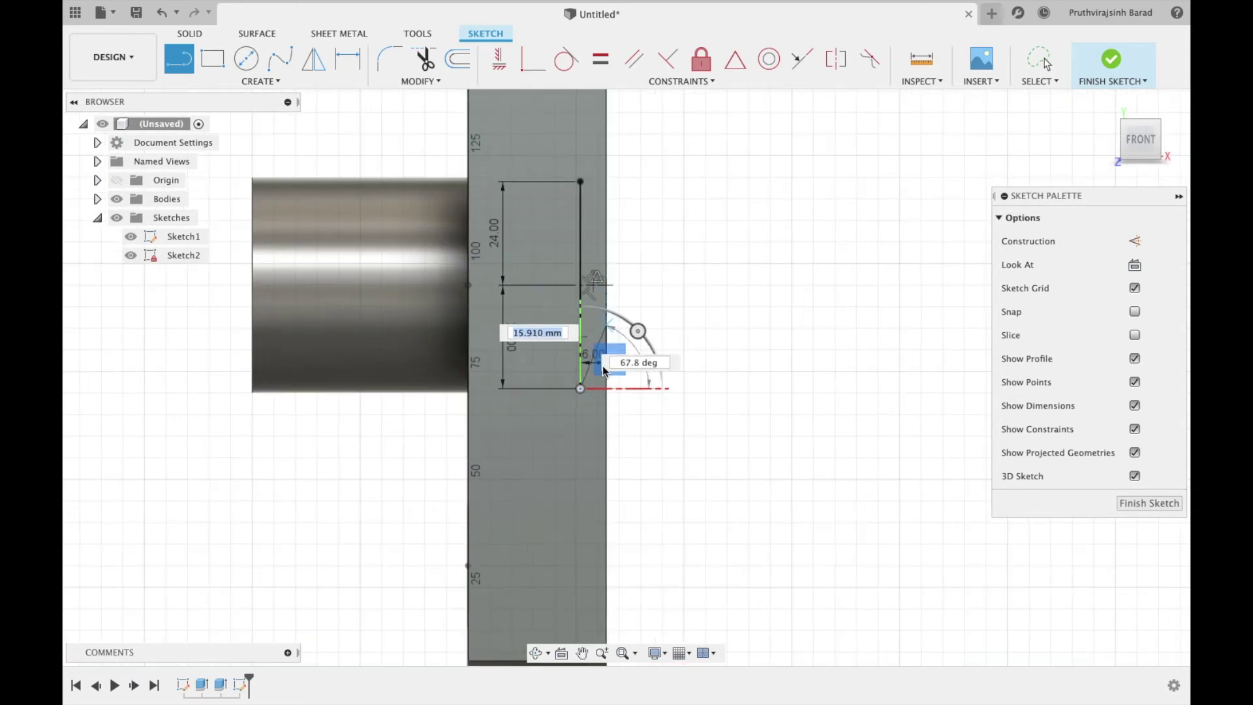
{"action": "left_click", "coordinate": [608, 390]}
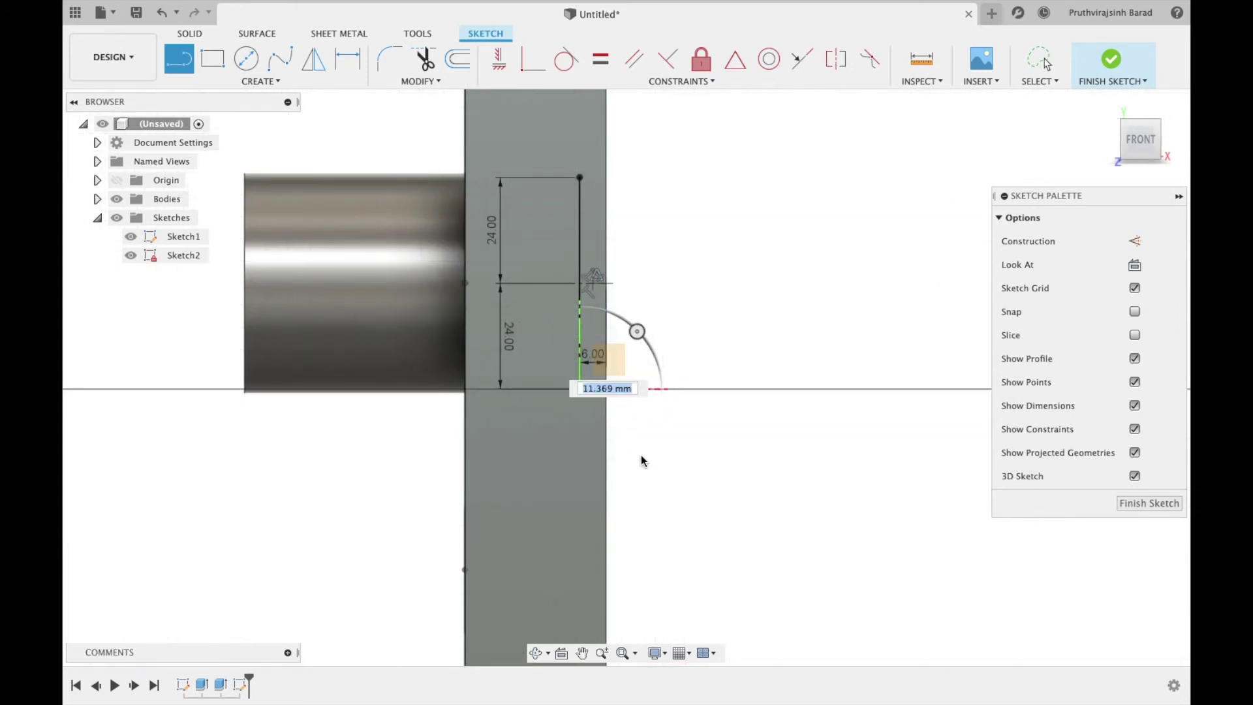
{"action": "key", "text": "Escape"}
- Draw 6 mm horizontal lines from the lower and upper ends of the vertical lines out to the plate's edge
{"action": "key", "text": "l"}
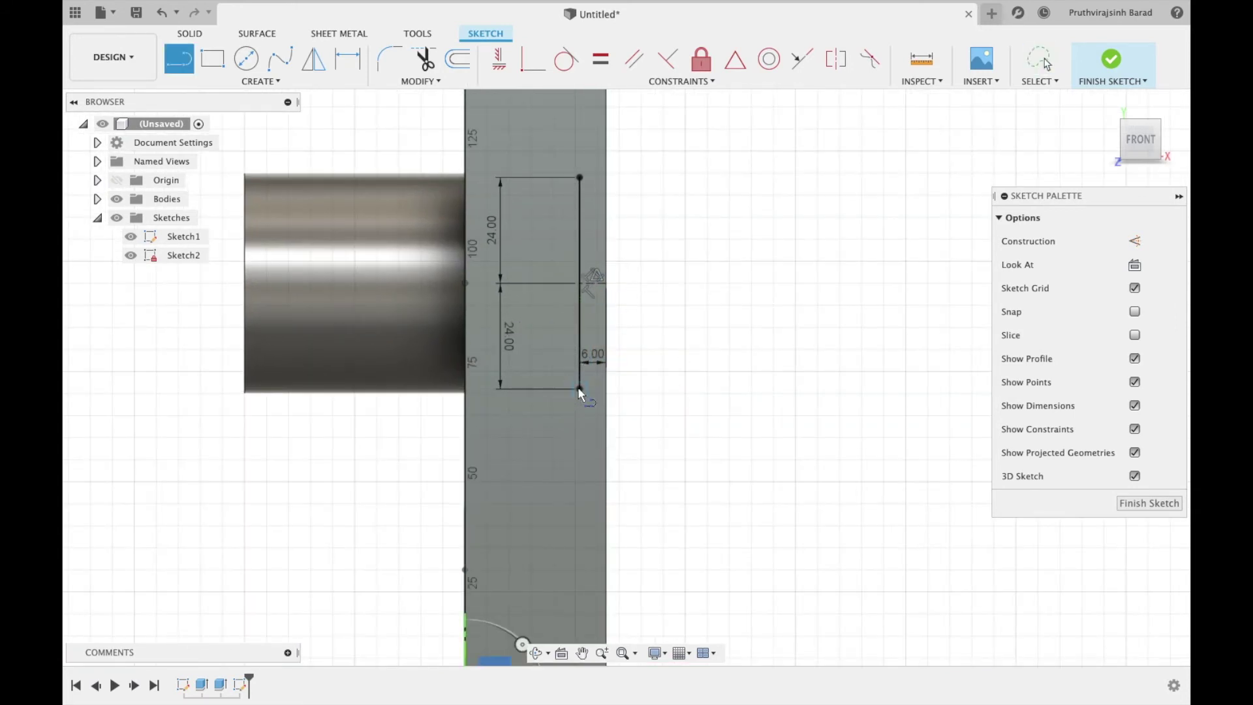
{"action": "left_click", "coordinate": [579, 389]}
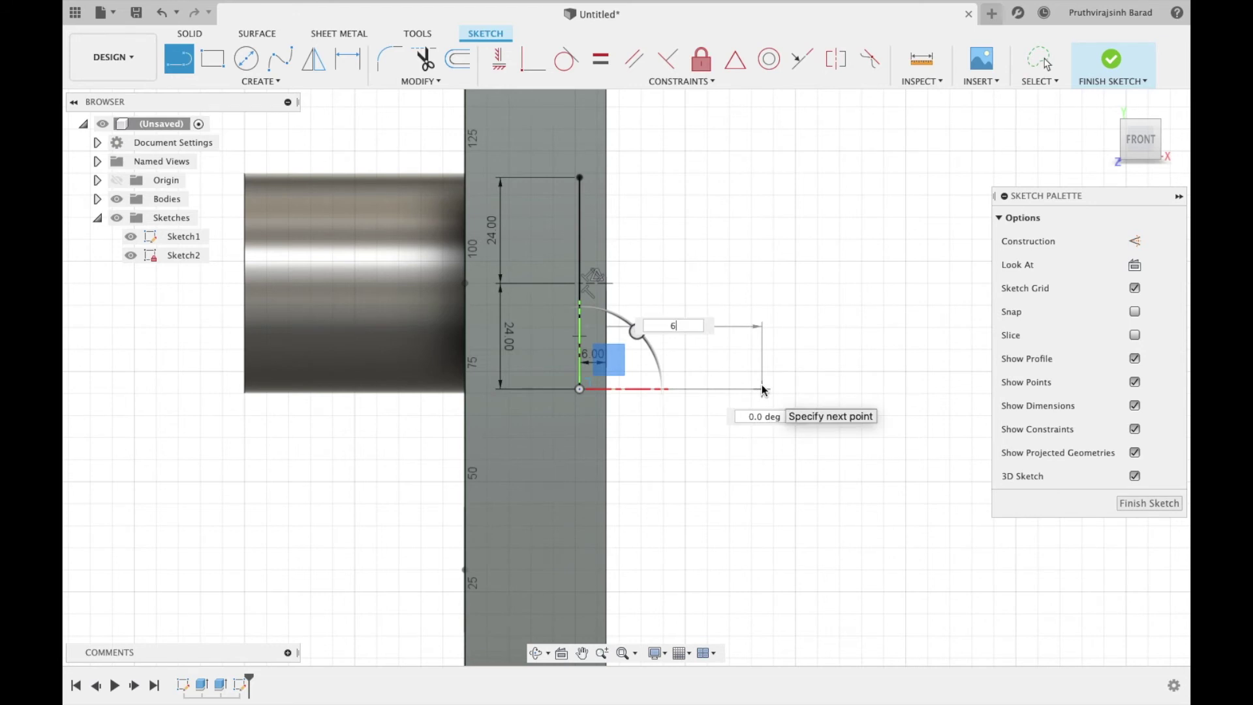
{"action": "key", "text": "Return"}
{"action": "key", "text": "Escape"}
{"action": "key", "text": "l"}
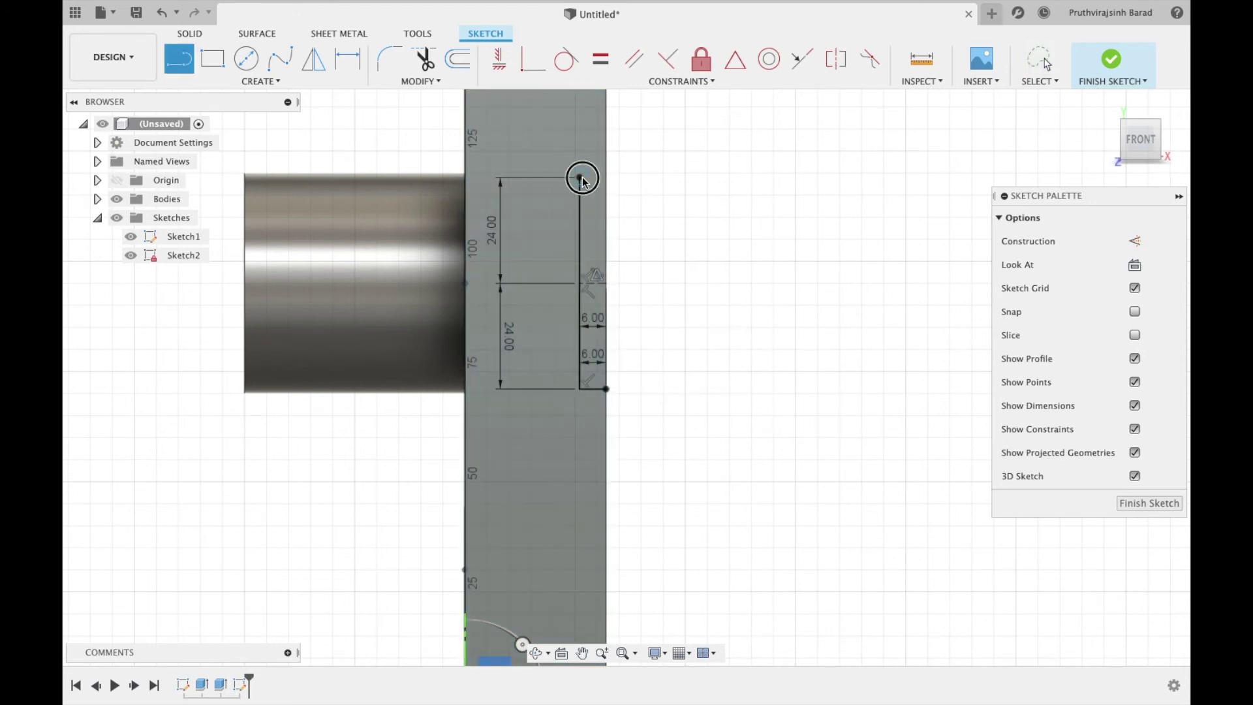
{"action": "left_click", "coordinate": [580, 178]}
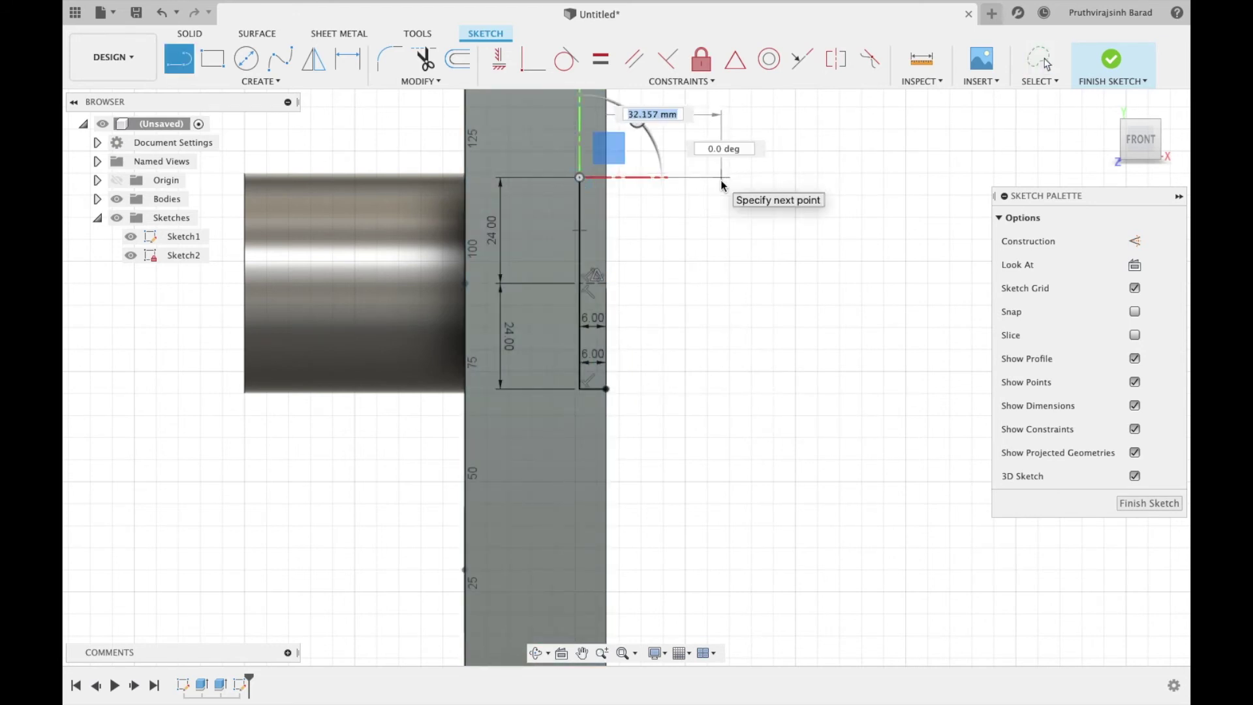
{"action": "type", "text": "6"}
{"action": "key", "text": "Return"}
{"action": "key", "text": "Escape"}
- Close the notch profile with a vertical line along the plate's edge and finish the sketch
{"action": "key", "text": "l"}
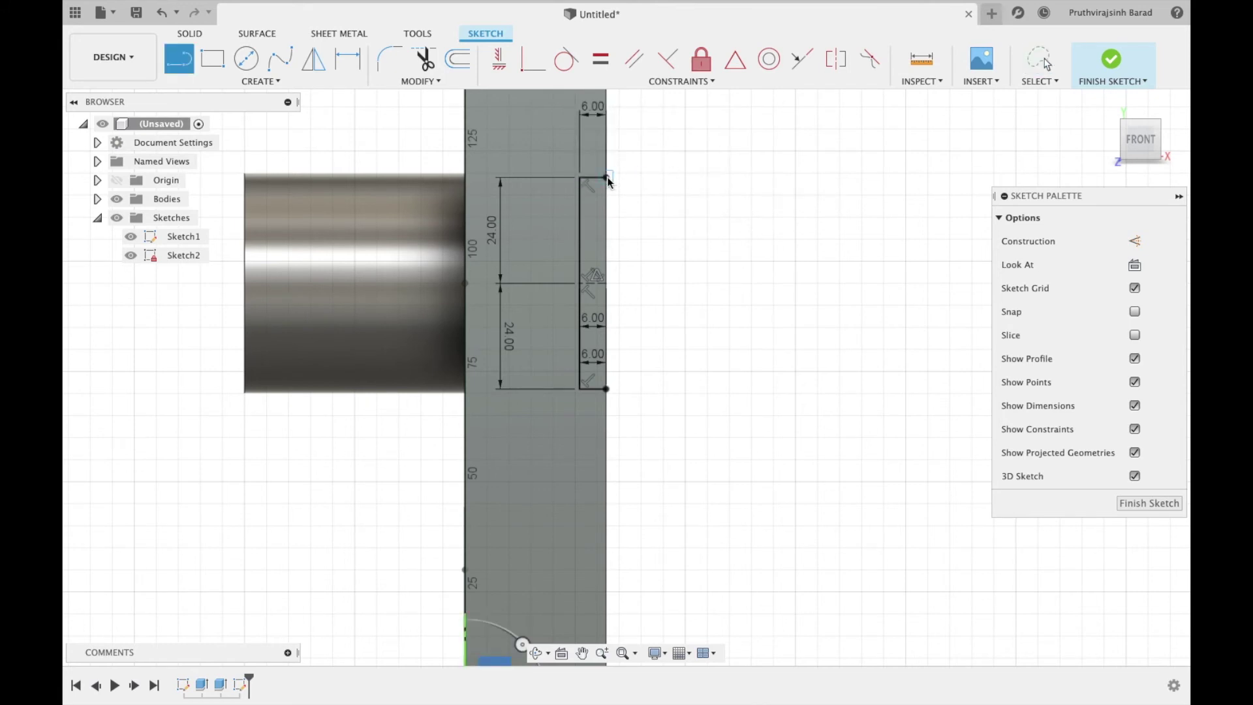
{"action": "left_click", "coordinate": [606, 177]}
{"action": "left_click", "coordinate": [606, 389]}
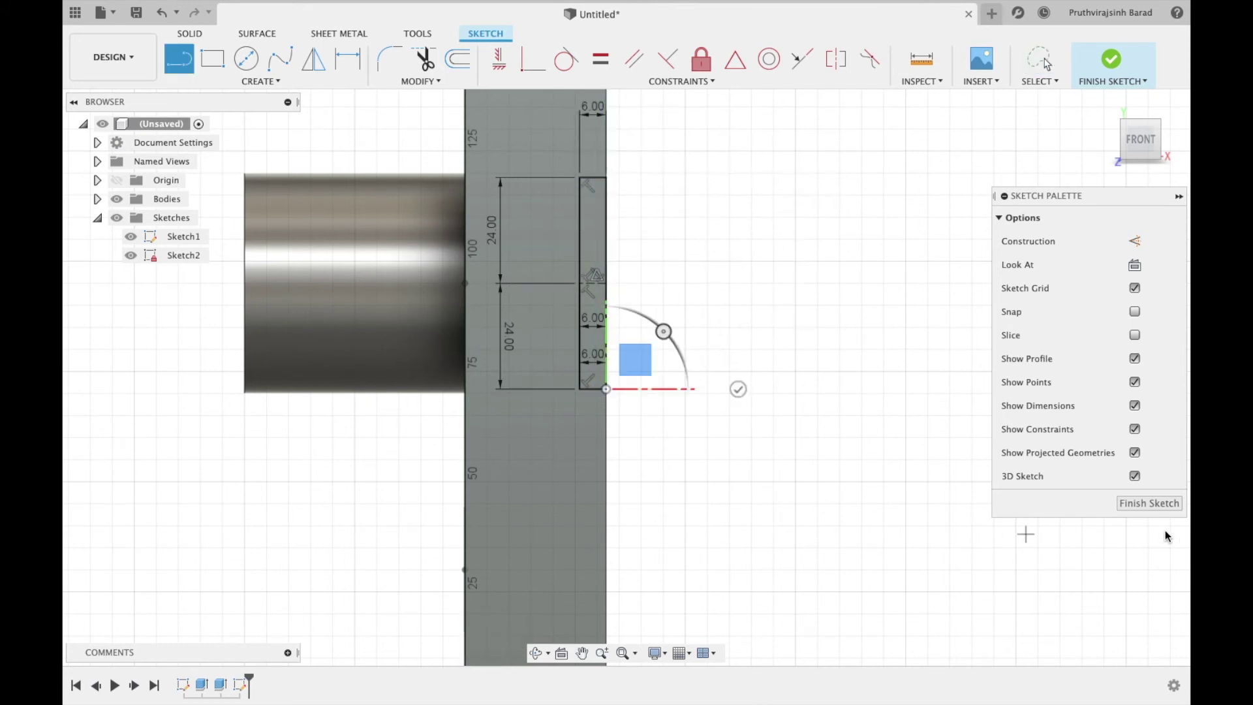
{"action": "left_click", "coordinate": [1148, 503]}
- Extrude the rectangular notch profile by -150 mm to cut a slot across the plate's face opposite the boss
{"action": "left_click", "coordinate": [538, 653]}
{"action": "left_click_drag", "start_coordinate": [554, 456], "coordinate": [564, 418]}
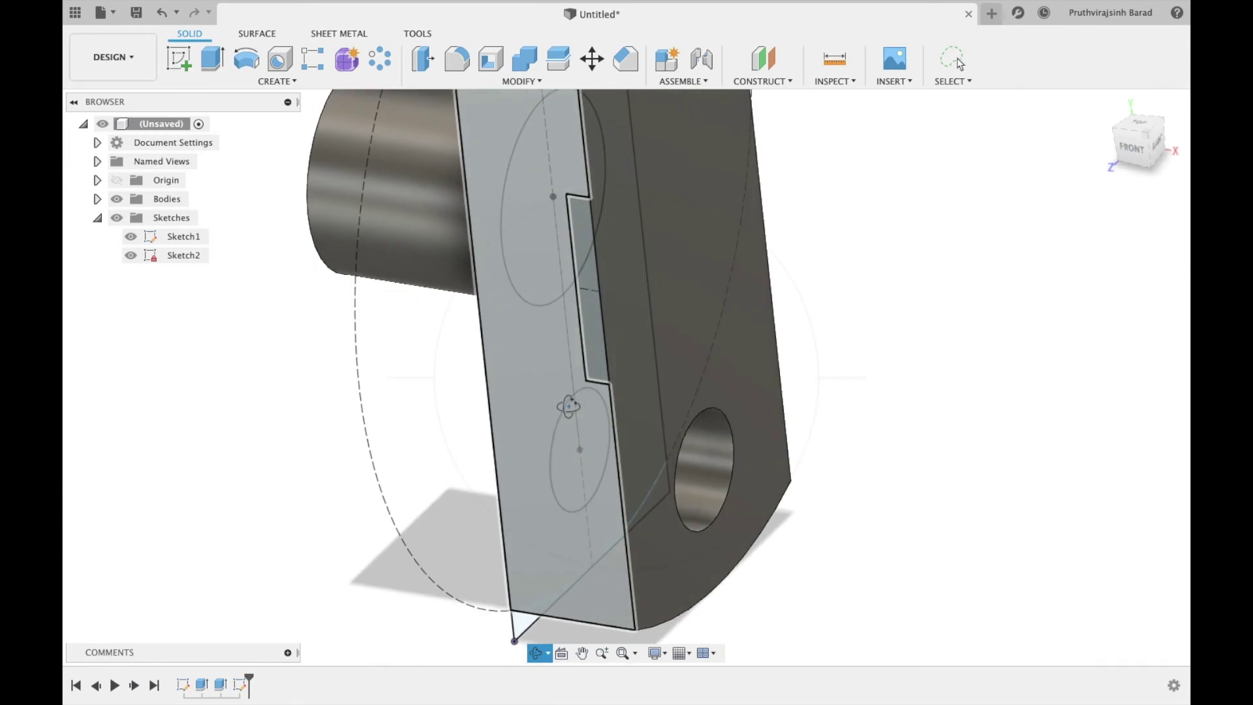
{"action": "scroll", "coordinate": [591, 347], "scroll_direction": "up", "scroll_amount": 5}
{"action": "left_click", "coordinate": [594, 328]}
{"action": "scroll", "coordinate": [594, 333], "scroll_direction": "down", "scroll_amount": 10}
{"action": "key", "text": "e"}
{"action": "left_click", "coordinate": [596, 320]}
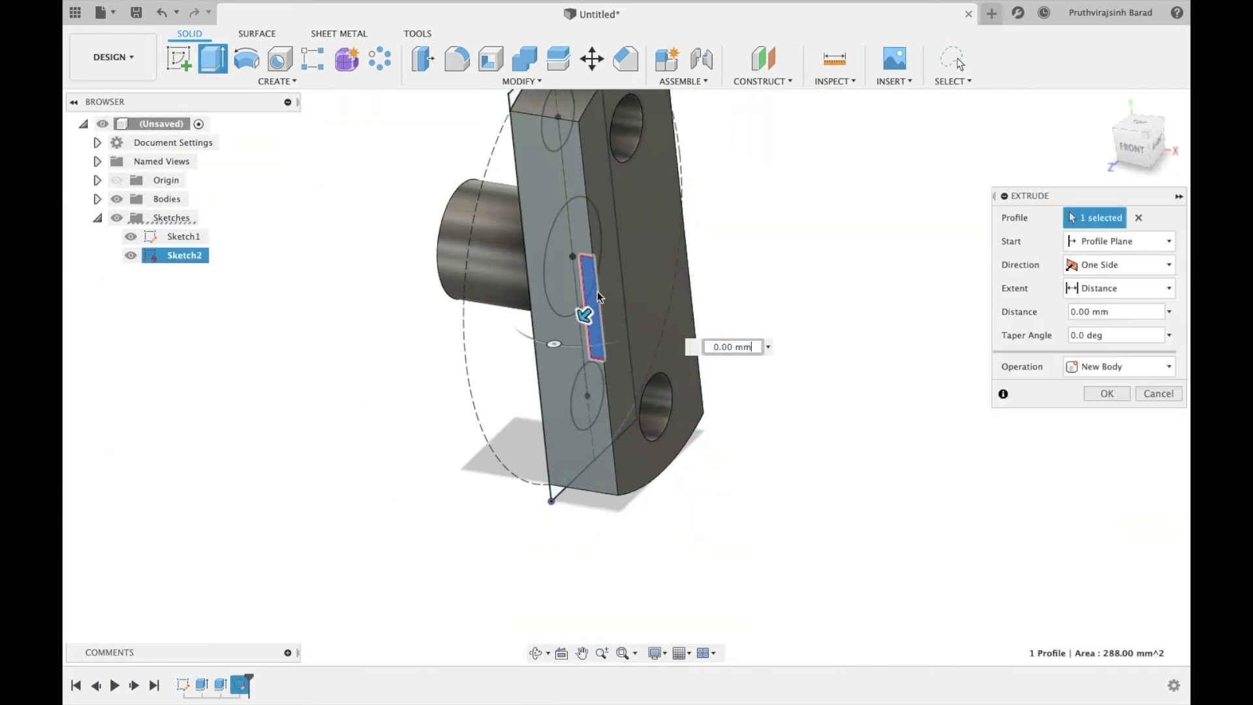
{"action": "left_click_drag", "start_coordinate": [587, 314], "coordinate": [762, 155]}
{"action": "left_click", "coordinate": [1107, 417]}
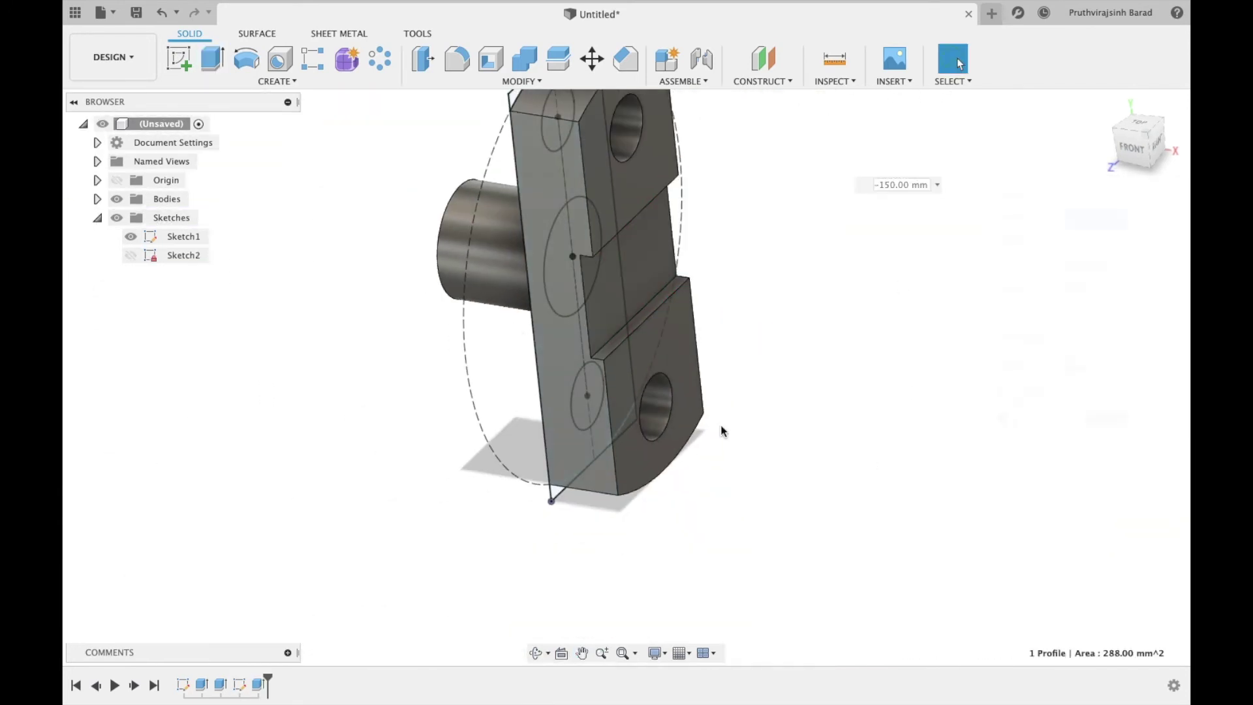
- Hide the plate profile sketch and switch to the Render workspace
{"action": "scroll", "coordinate": [568, 398], "scroll_direction": "down", "scroll_amount": 5}
{"action": "left_click", "coordinate": [131, 236]}
{"action": "left_click", "coordinate": [120, 60]}
{"action": "left_click", "coordinate": [129, 123]}
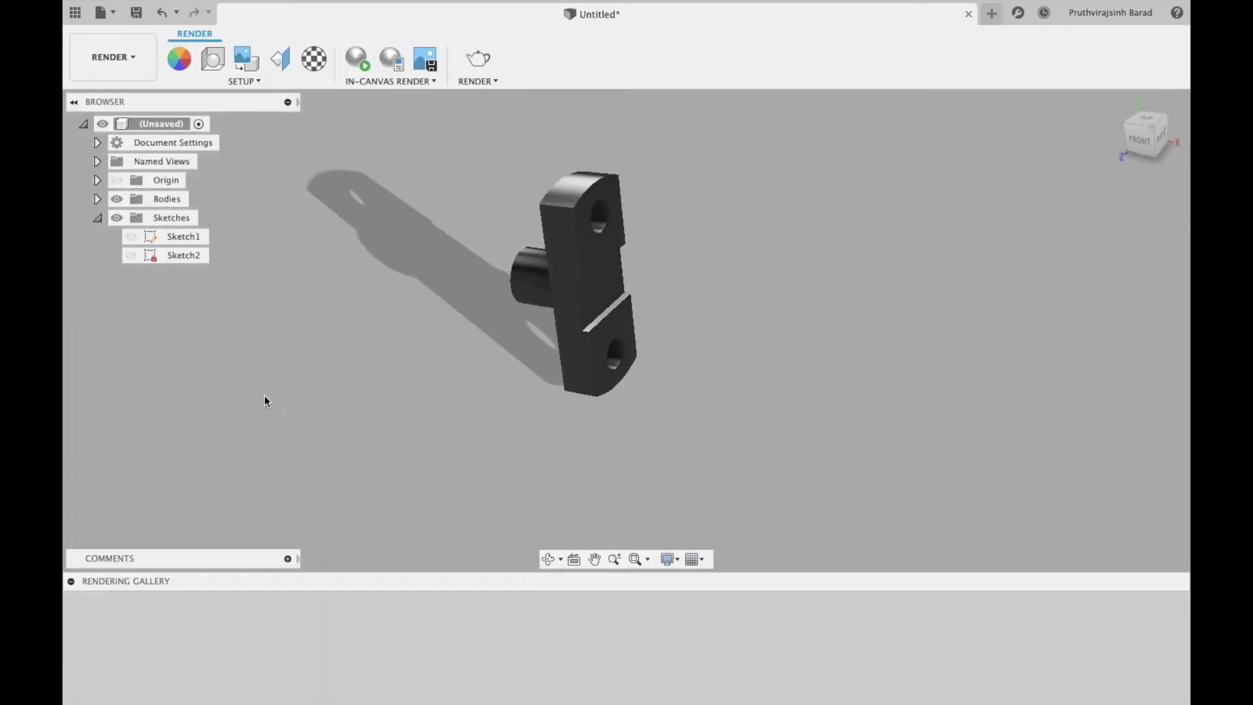
- Apply the physical material Steel, Mild from the Fusion 360 Material Library to the body and start saving the design
{"action": "left_click", "coordinate": [550, 559]}
{"action": "mouse_move", "coordinate": [548, 359]}
{"action": "left_mouse_down"}
{"action": "mouse_move", "coordinate": [608, 308]}
{"action": "mouse_move", "coordinate": [554, 351]}
{"action": "left_mouse_up"}
{"action": "left_click", "coordinate": [316, 64]}
{"action": "scroll", "coordinate": [989, 474], "scroll_direction": "down", "scroll_amount": 15}
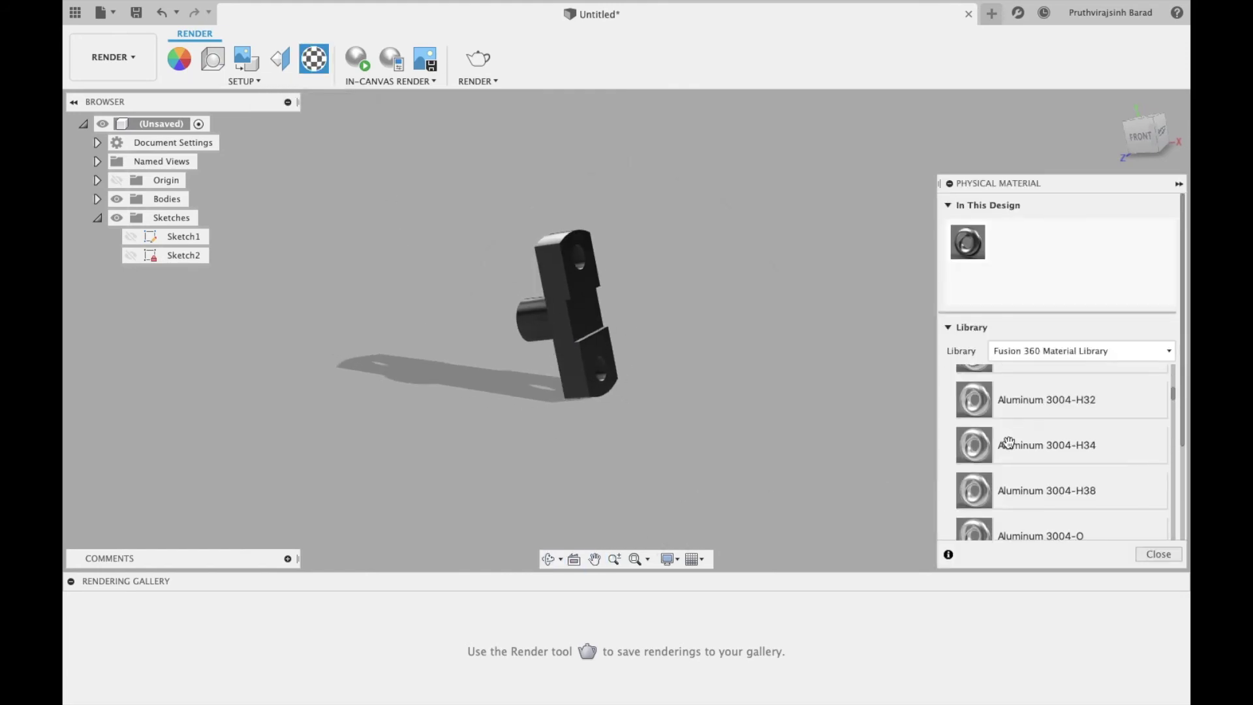
{"action": "left_click_drag", "start_coordinate": [1178, 430], "coordinate": [1176, 484]}
{"action": "scroll", "coordinate": [1061, 477], "scroll_direction": "up", "scroll_amount": 8}
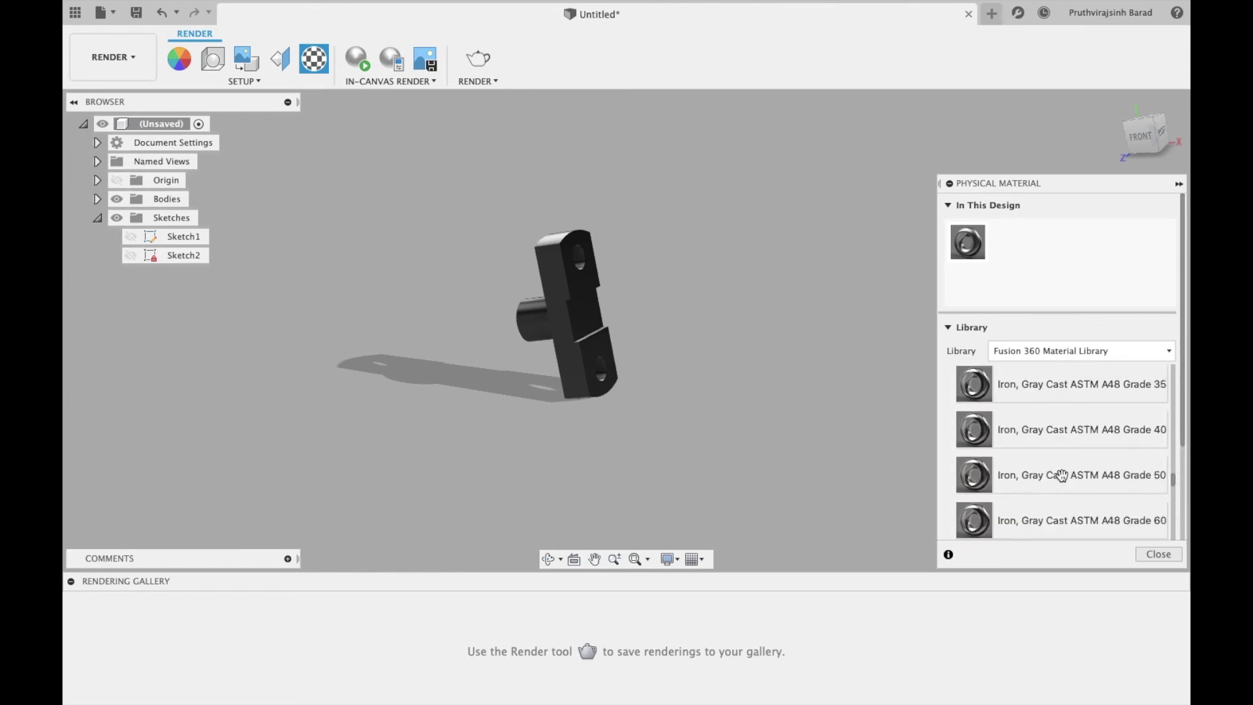
{"action": "scroll", "coordinate": [1062, 476], "scroll_direction": "down", "scroll_amount": 20}
{"action": "scroll", "coordinate": [1069, 469], "scroll_direction": "down", "scroll_amount": 20}
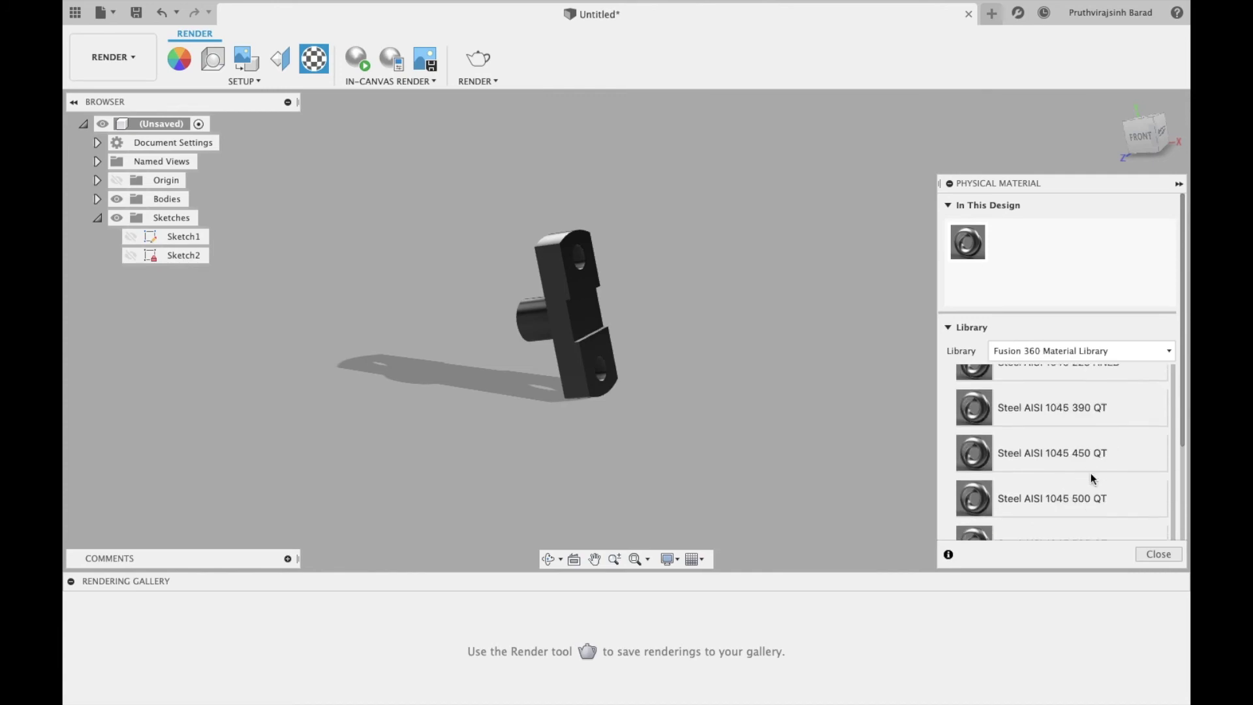
{"action": "scroll", "coordinate": [1093, 468], "scroll_direction": "down", "scroll_amount": 10}
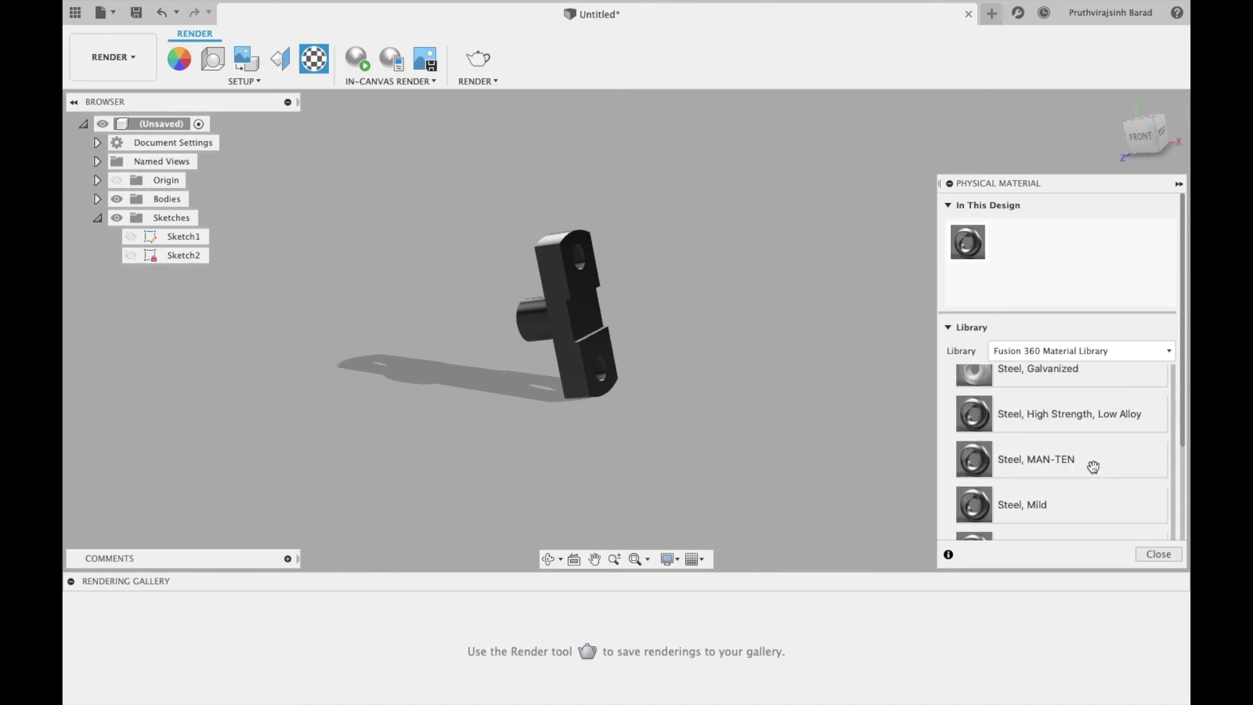
{"action": "scroll", "coordinate": [1093, 469], "scroll_direction": "up", "scroll_amount": 1}
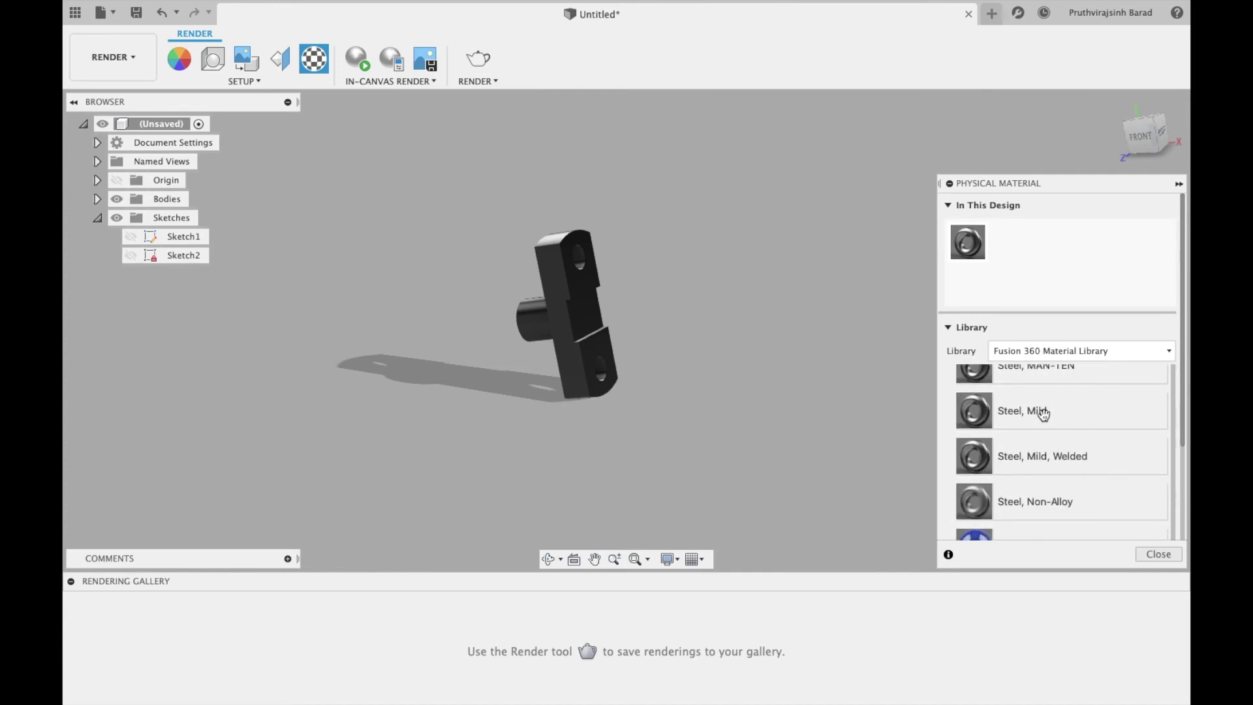
{"action": "left_click_drag", "start_coordinate": [942, 431], "coordinate": [562, 357]}
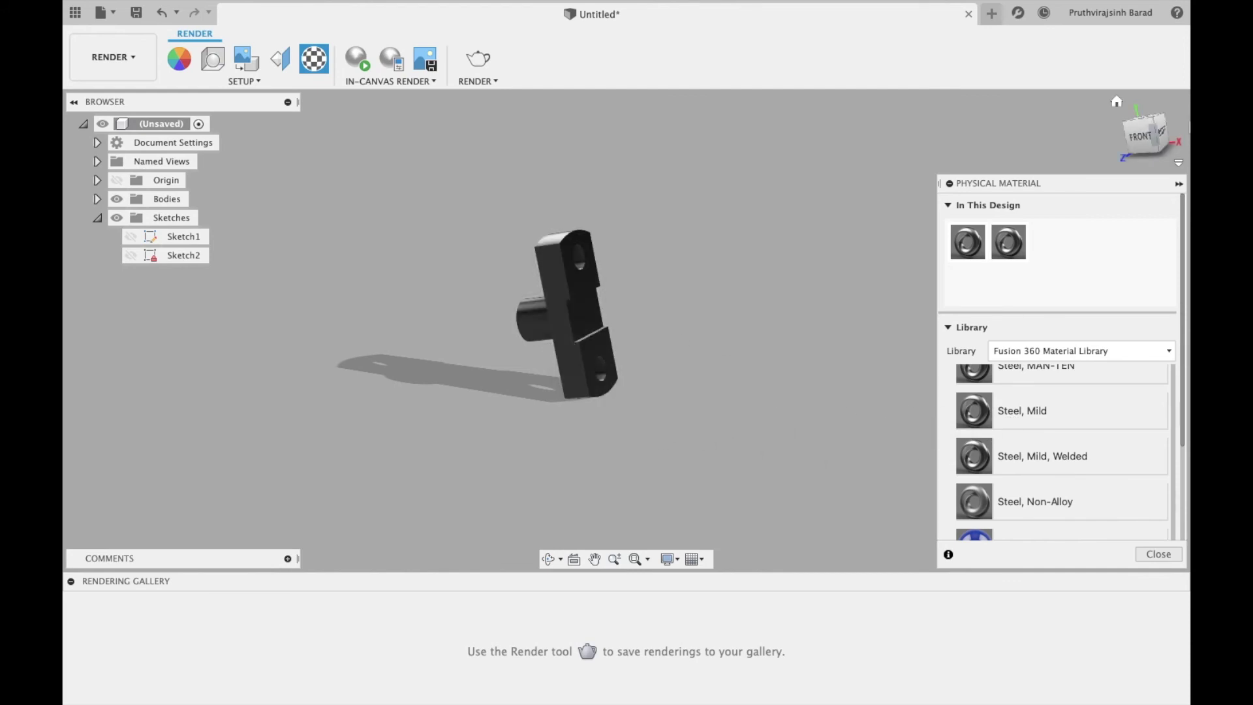
{"action": "left_click", "coordinate": [1158, 554]}
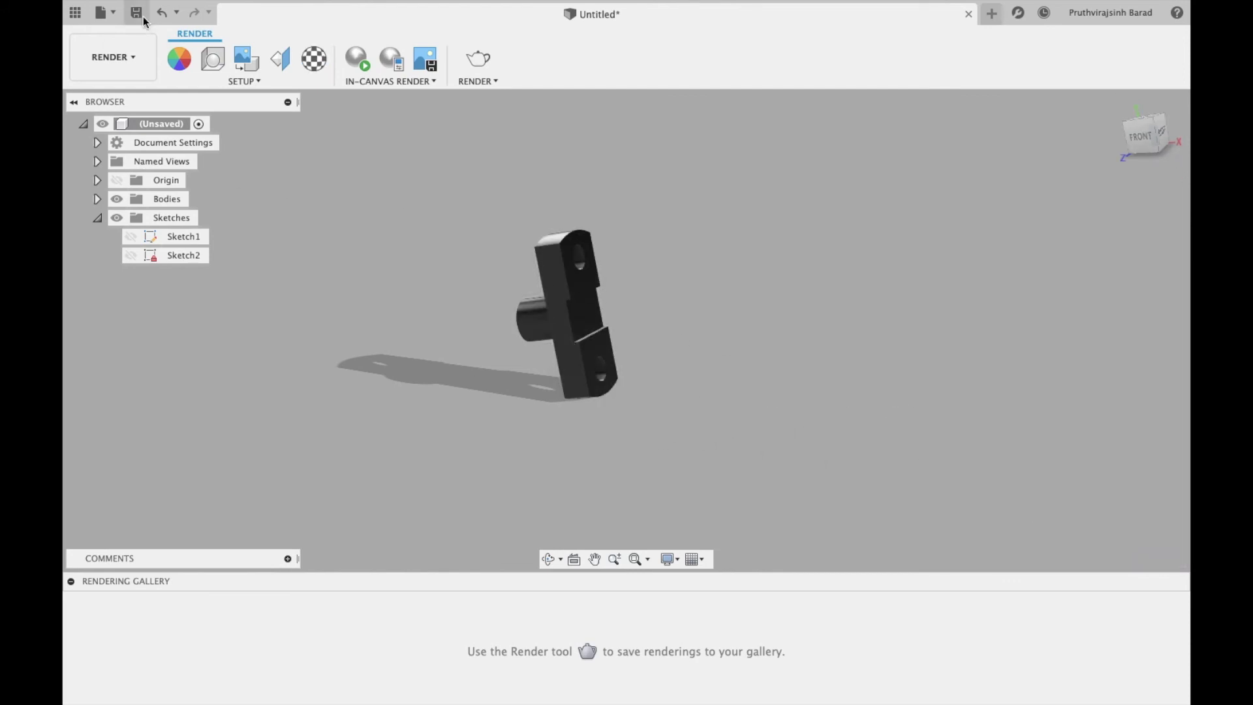
{"action": "left_click", "coordinate": [136, 12]}
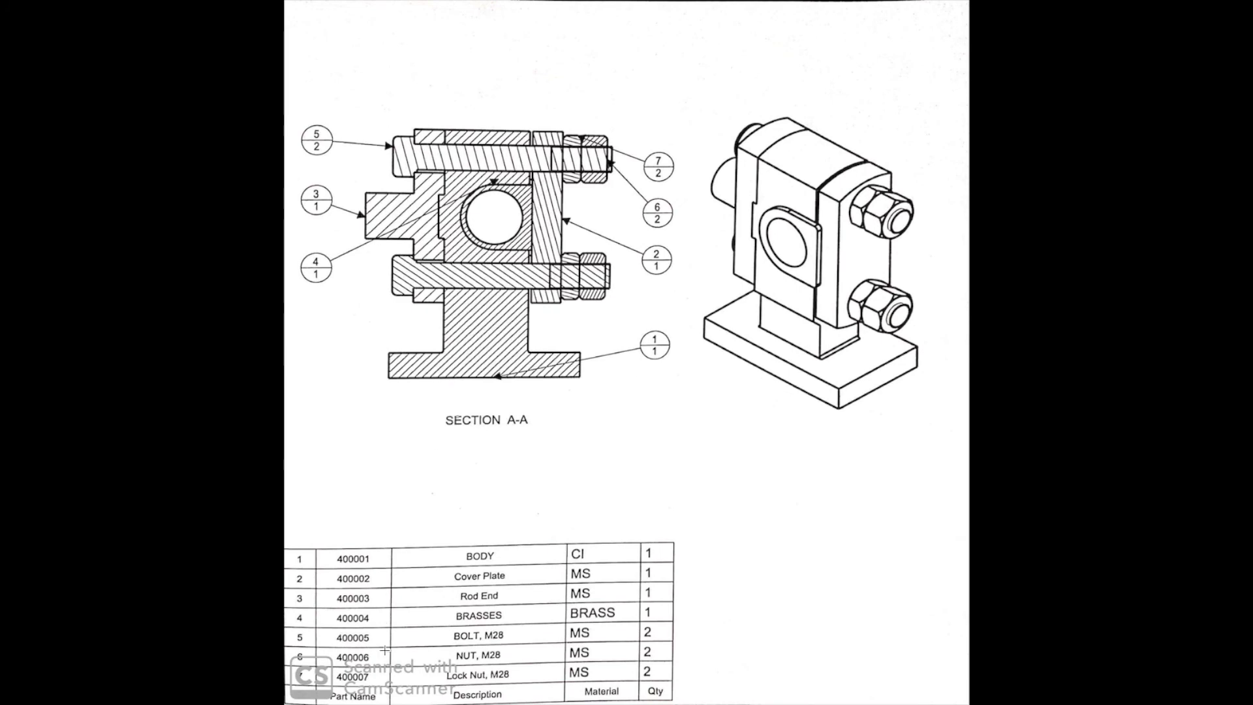